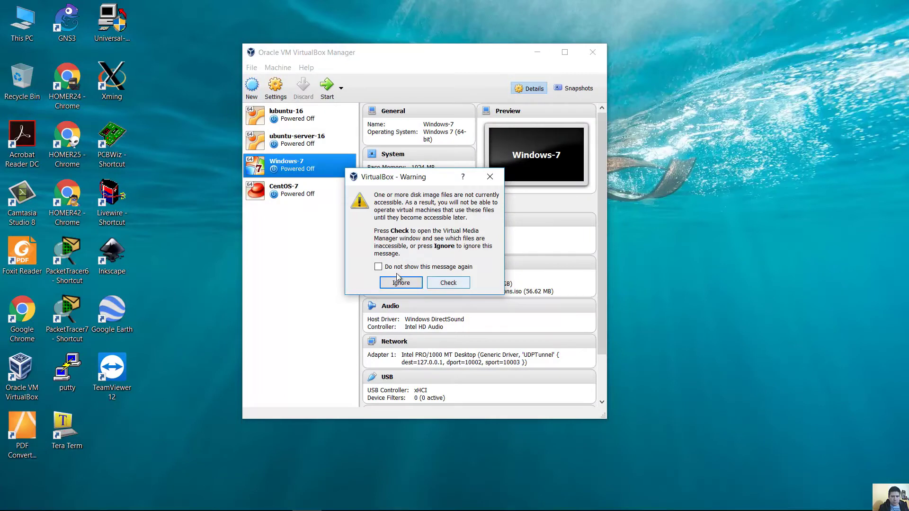
# - Dismiss the disk image warning and select the lubuntu-16.vdi disk in the lubuntu-16 machine's storage settings
pyautogui.click(400, 283)
pyautogui.click(300, 187)
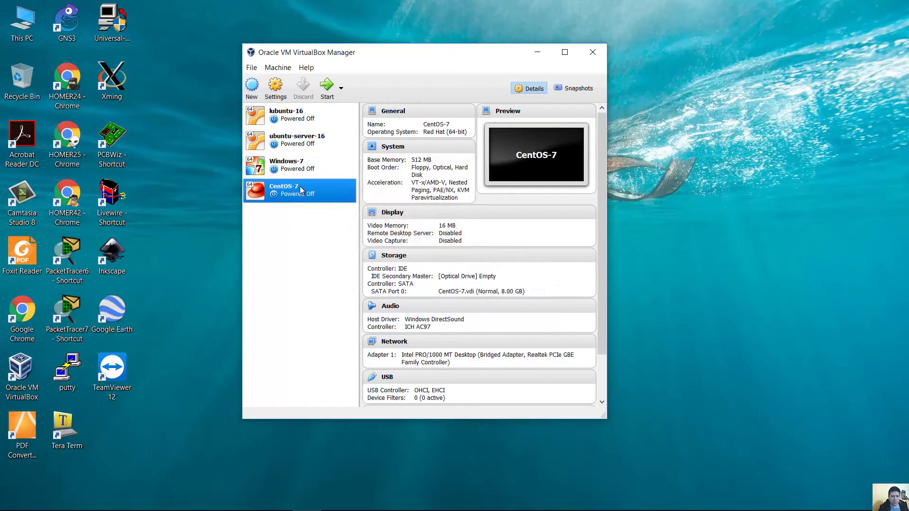
pyautogui.click(295, 124)
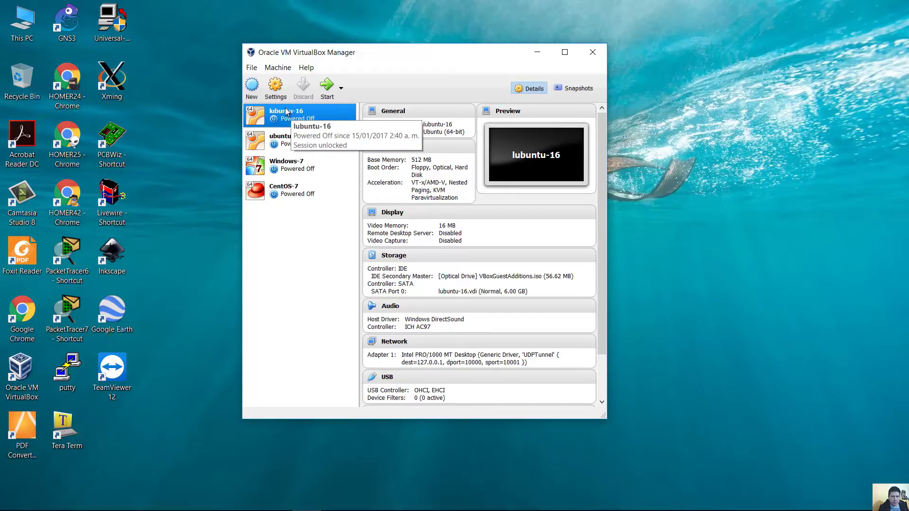
pyautogui.click(276, 90)
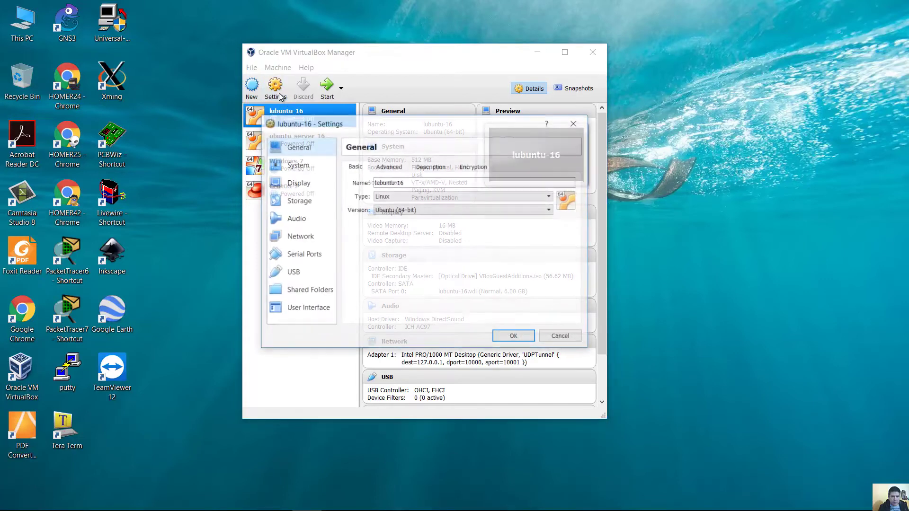
pyautogui.click(311, 201)
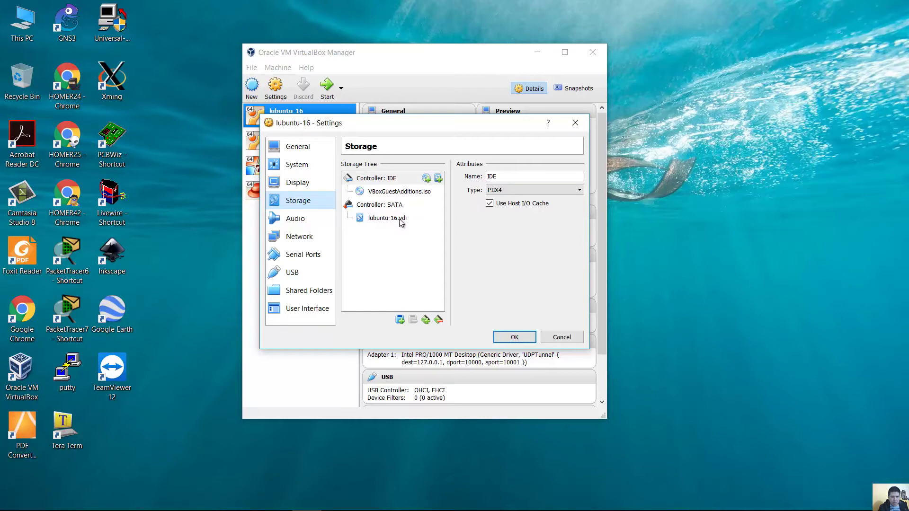
pyautogui.click(385, 219)
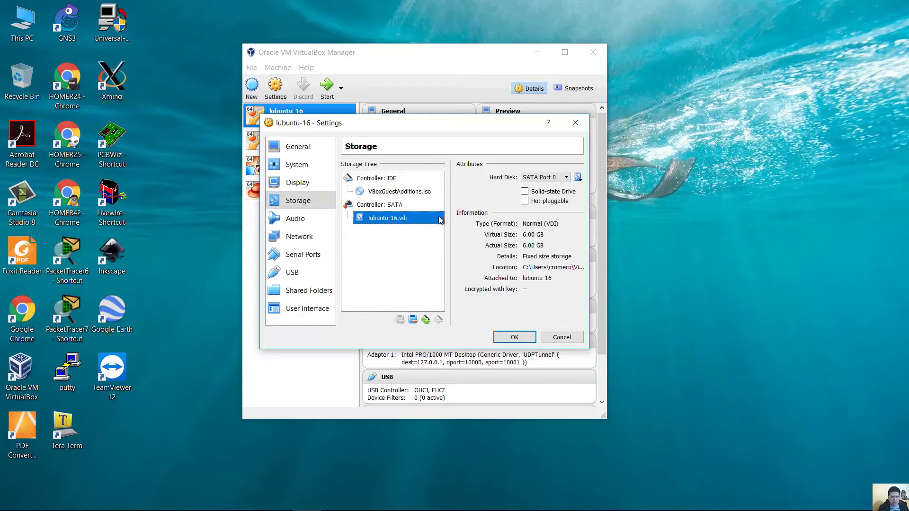
# - Widen the settings dialog to show the full disk location and copy the path of lubuntu-16.vdi
pyautogui.moveTo(590, 232); pyautogui.dragTo(908, 231)
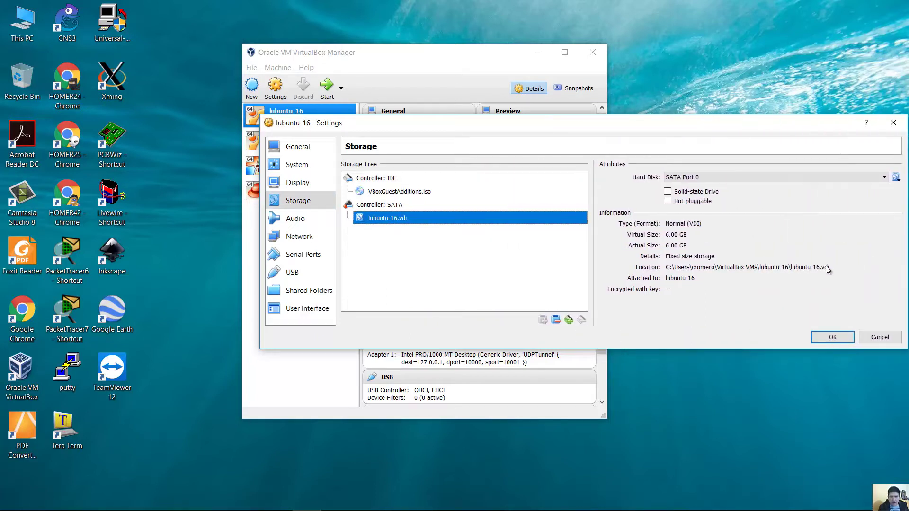
pyautogui.click(826, 267)
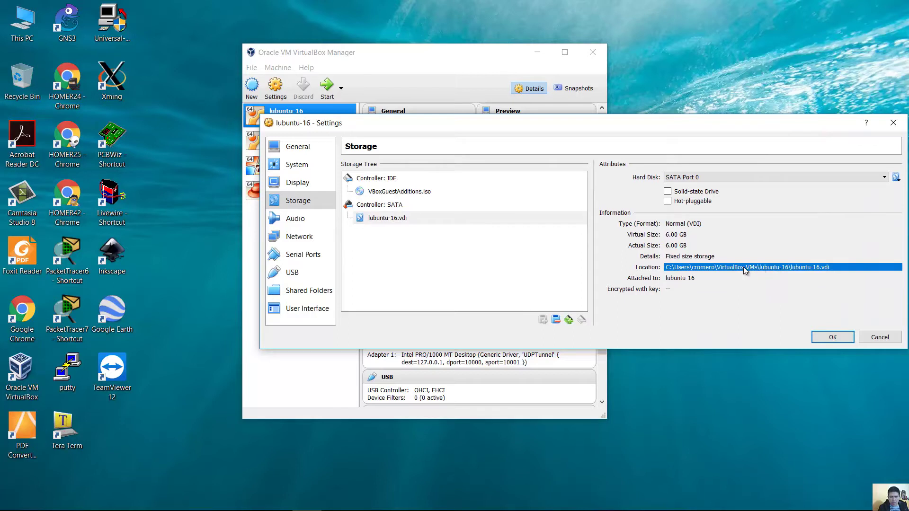
pyautogui.rightClick(738, 266)
pyautogui.click(754, 273)
pyautogui.rightClick(743, 269)
pyautogui.click(756, 274)
# - Find Command Prompt by searching for cmd and open it as administrator
pyautogui.press('super')
pyautogui.write('cmd')
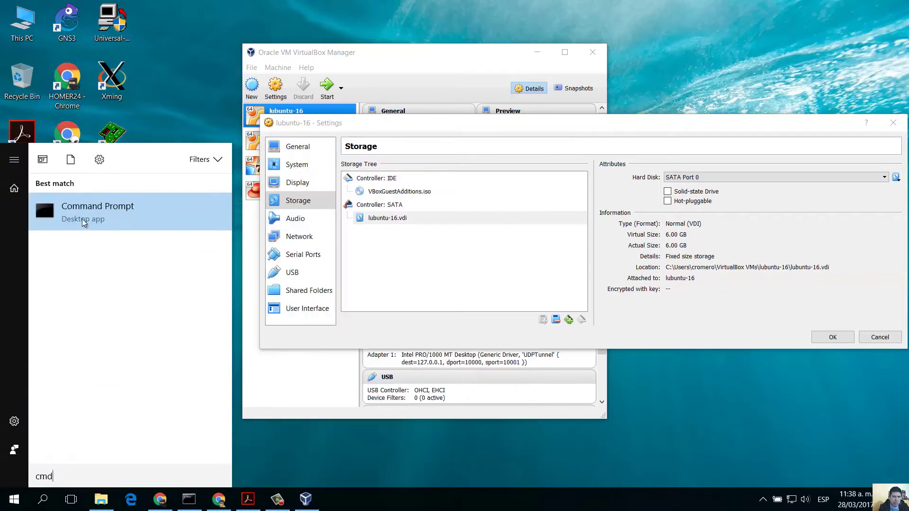
pyautogui.rightClick(82, 219)
pyautogui.click(123, 234)
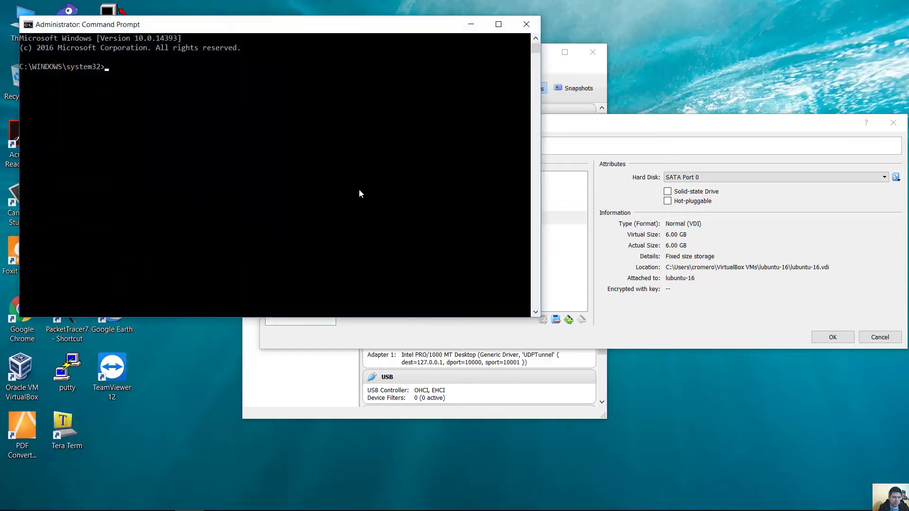
pyautogui.click(359, 191)
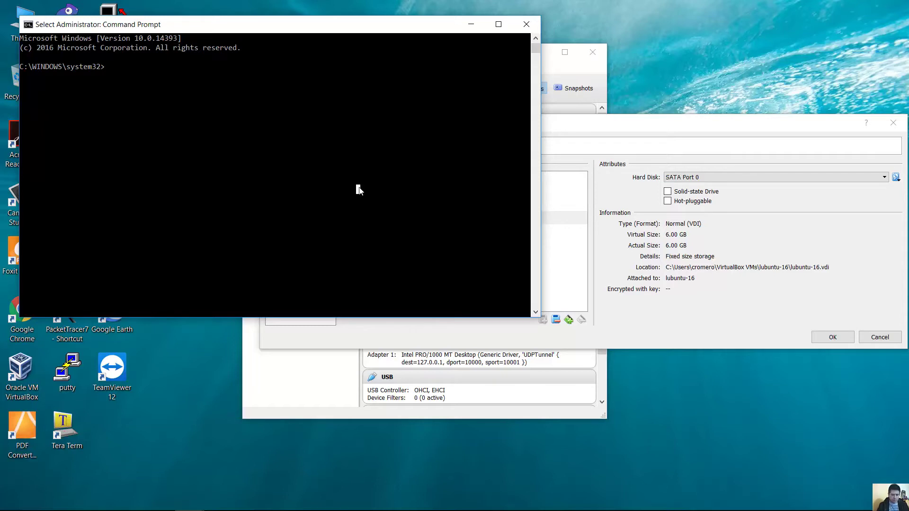
pyautogui.press('Escape')
# - Change the working directory to the root of drive C, and from there into "Program Files"
pyautogui.write('cd\\')
pyautogui.press('Return')
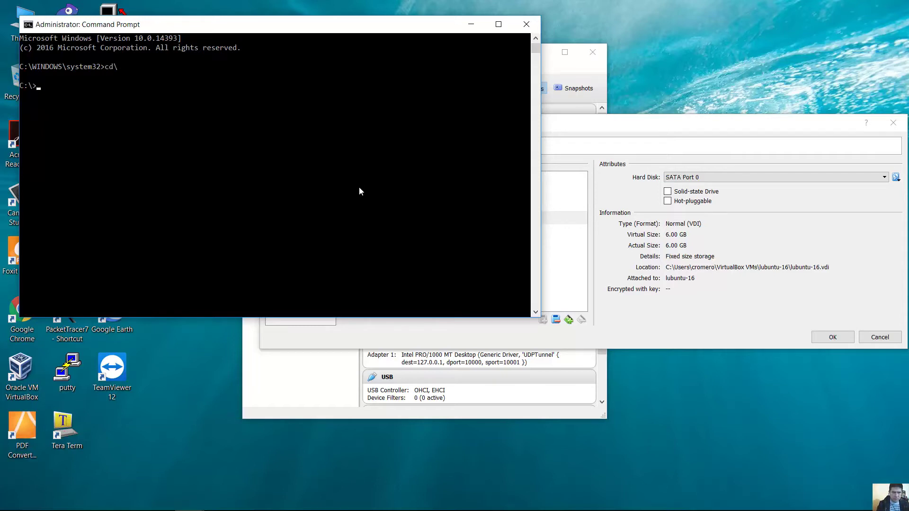
pyautogui.write('cd Pro')
pyautogui.press('Tab')
pyautogui.press('Return')
# - Change into the Oracle folder and its VirtualBox subfolder using the cd command
pyautogui.write('cdvir')
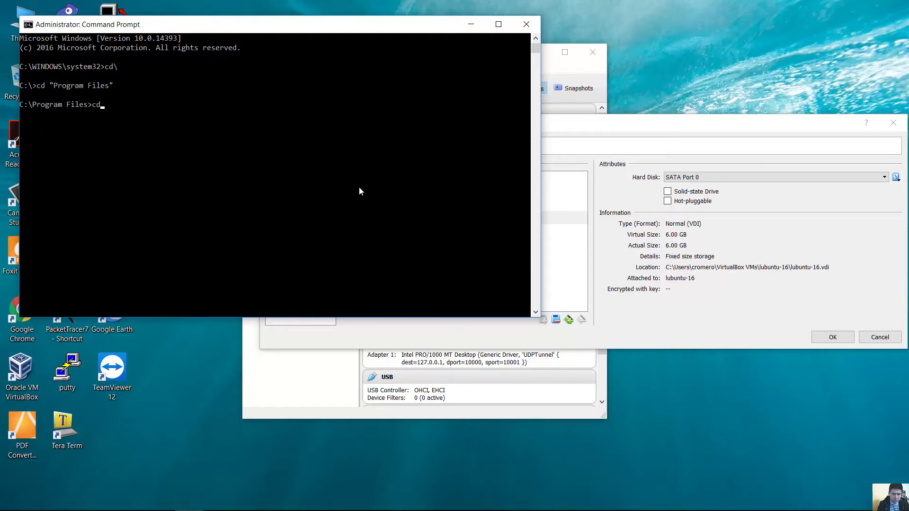
pyautogui.press('BackSpace')
pyautogui.press('BackSpace')
pyautogui.press('BackSpace')
pyautogui.write('Vi')
pyautogui.press('BackSpace')
pyautogui.press('BackSpace')
pyautogui.write('Oracle')
pyautogui.press('Return')
pyautogui.write('cd')
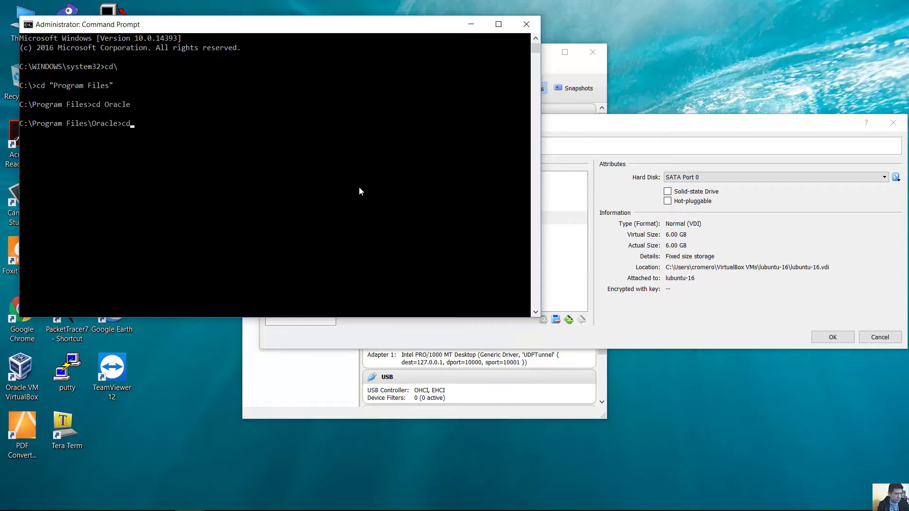
pyautogui.write(' VirtualBox')
pyautogui.press('Return')
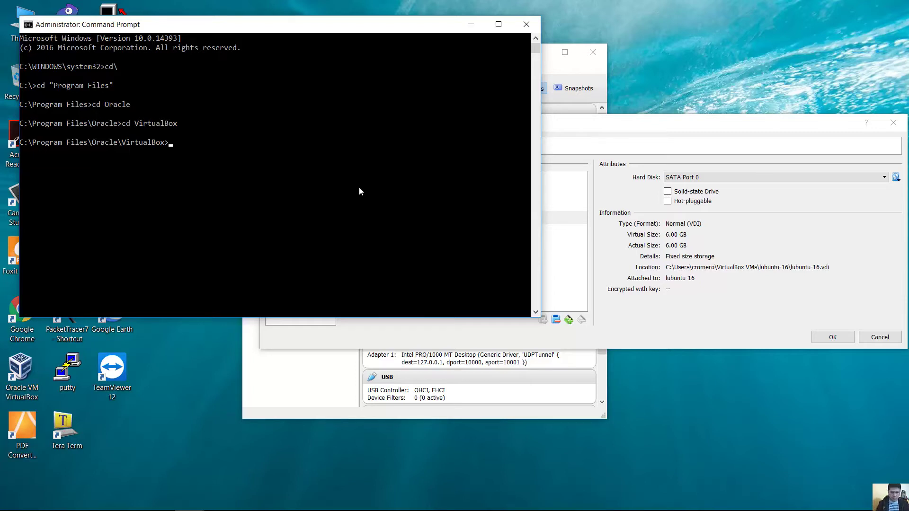
# - Enter VBoxManage clonehd with the copied lubuntu-16.vdi path in quotes as the source, without running it
pyautogui.write('VBoxManage')
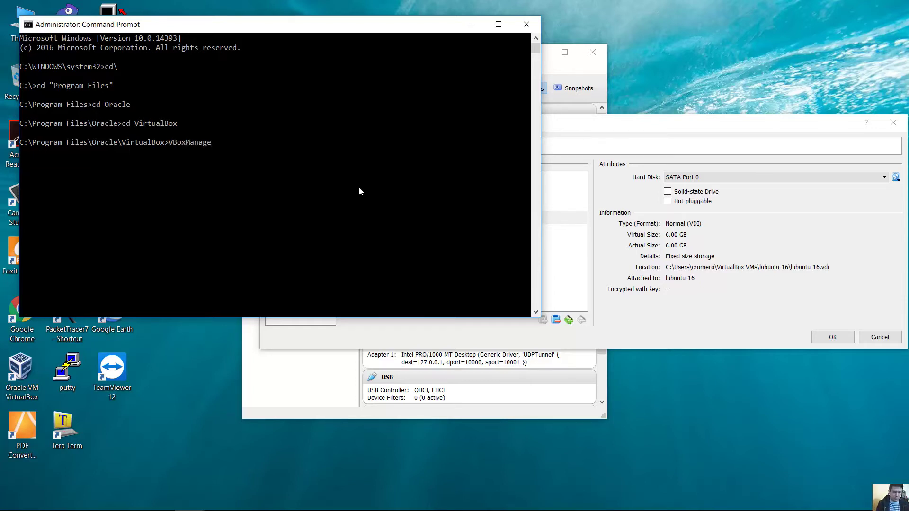
pyautogui.write(' clonehd ""')
pyautogui.rightClick(255, 141)
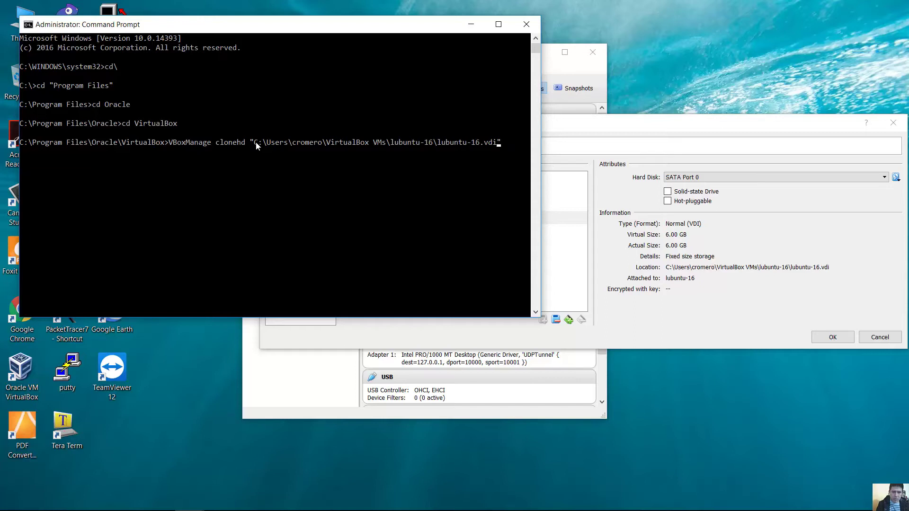
pyautogui.press('Right')
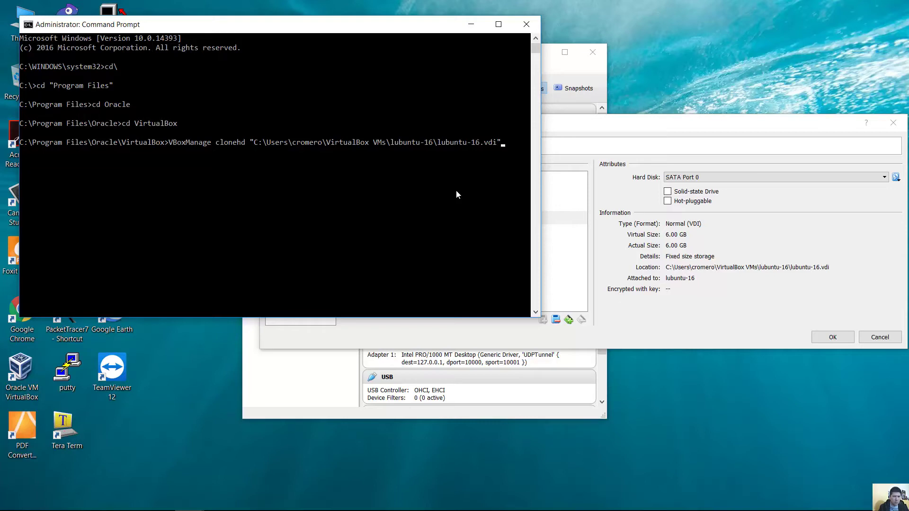
# - Add the same lubuntu-16.vdi path in quotes as the second argument of the clonehd command
pyautogui.moveTo(251, 142); pyautogui.dragTo(500, 145)
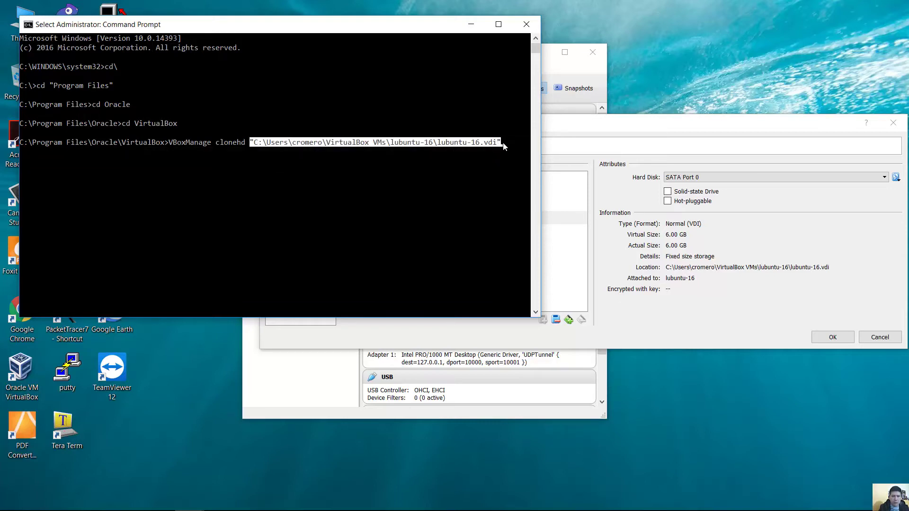
pyautogui.click(504, 146)
pyautogui.press('Escape')
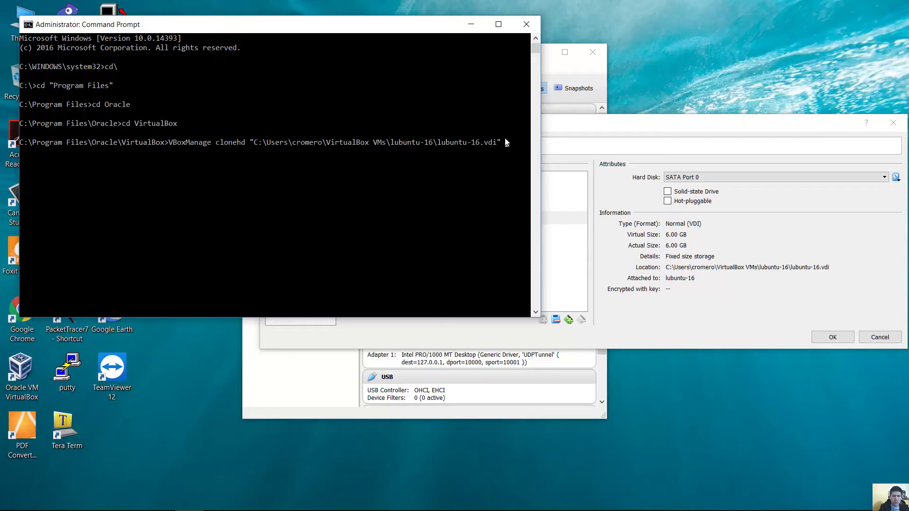
pyautogui.write('"')
pyautogui.hotkey('ctrl', 'v')
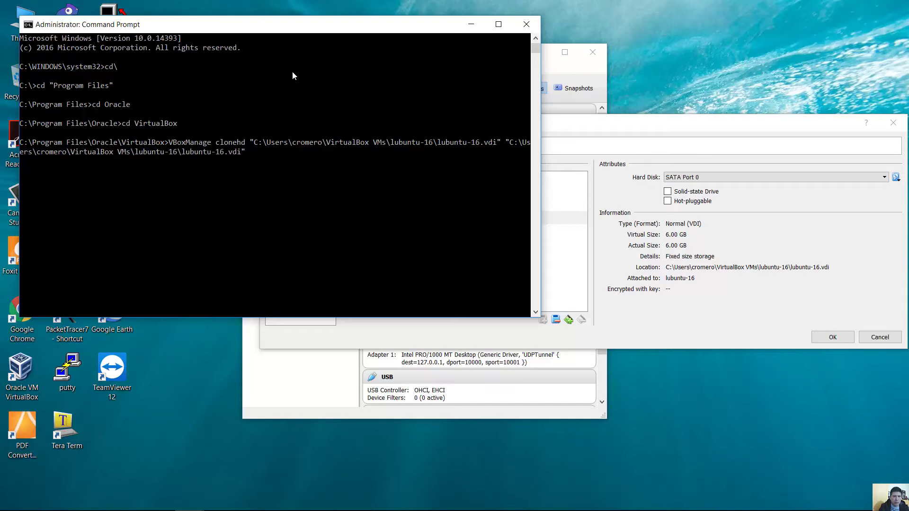
# - Edit the destination path to drop the lubuntu-16 subfolder and name the clone lubuntu-16-2.vdi inside VirtualBox VMs
pyautogui.press('Left')
pyautogui.press('Left')
pyautogui.press('Left')
pyautogui.press('Left')
pyautogui.press('Left')
pyautogui.press('Left')
pyautogui.press('Left')
pyautogui.press('Left')
pyautogui.press('Left')
pyautogui.press('Left')
pyautogui.press('Left')
pyautogui.press('Left')
pyautogui.press('Left')
pyautogui.press('Left')
pyautogui.press('Left')
pyautogui.press('BackSpace')
pyautogui.press('BackSpace')
pyautogui.press('BackSpace')
pyautogui.press('BackSpace')
pyautogui.press('BackSpace')
pyautogui.press('BackSpace')
pyautogui.press('BackSpace')
pyautogui.press('BackSpace')
pyautogui.press('BackSpace')
pyautogui.press('BackSpace')
pyautogui.press('BackSpace')
pyautogui.press('Right')
pyautogui.press('Right')
pyautogui.press('Right')
pyautogui.press('Right')
pyautogui.press('Right')
pyautogui.press('Right')
pyautogui.press('Right')
pyautogui.press('Right')
pyautogui.press('Right')
pyautogui.press('Right')
pyautogui.write('-2')
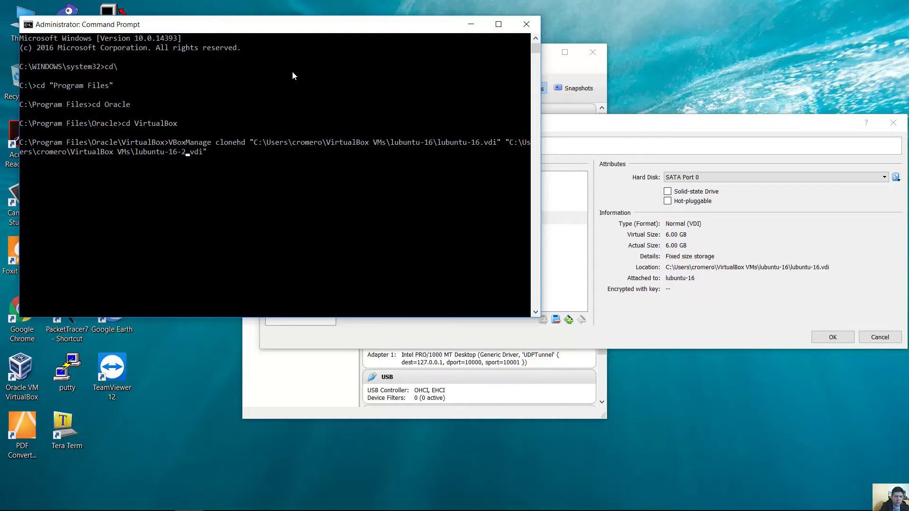
pyautogui.press('Left')
# - Review the source path, the destination path, the clone's file name and its VirtualBox VMs folder in the command
pyautogui.moveTo(259, 143); pyautogui.dragTo(495, 144)
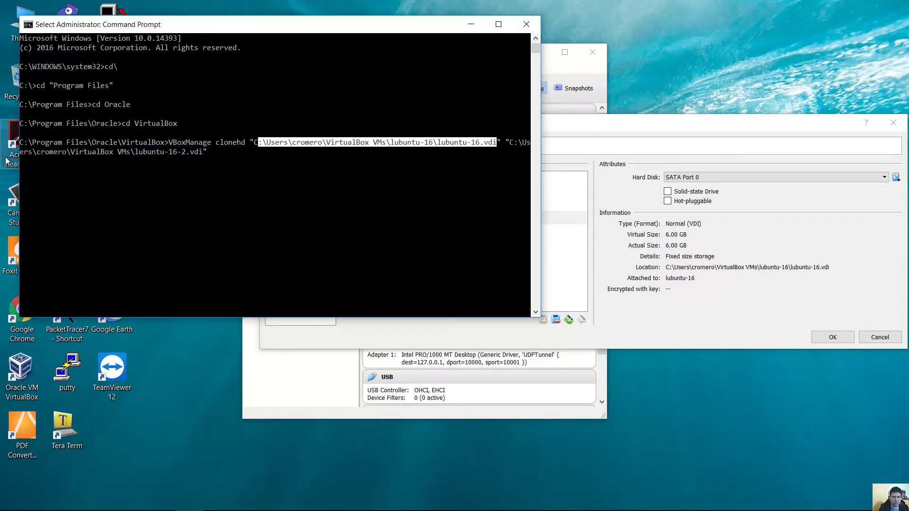
pyautogui.click(25, 153)
pyautogui.moveTo(28, 154); pyautogui.dragTo(501, 144)
pyautogui.moveTo(29, 154); pyautogui.dragTo(205, 152)
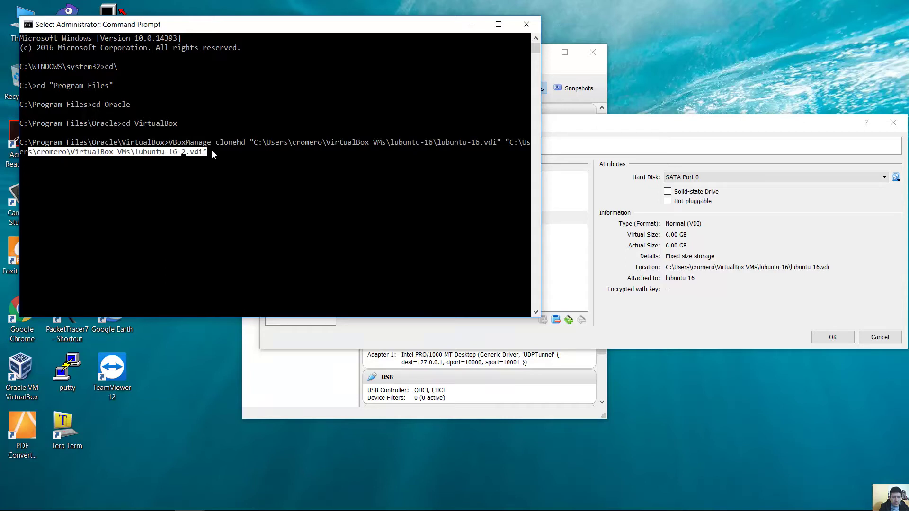
pyautogui.rightClick(211, 150)
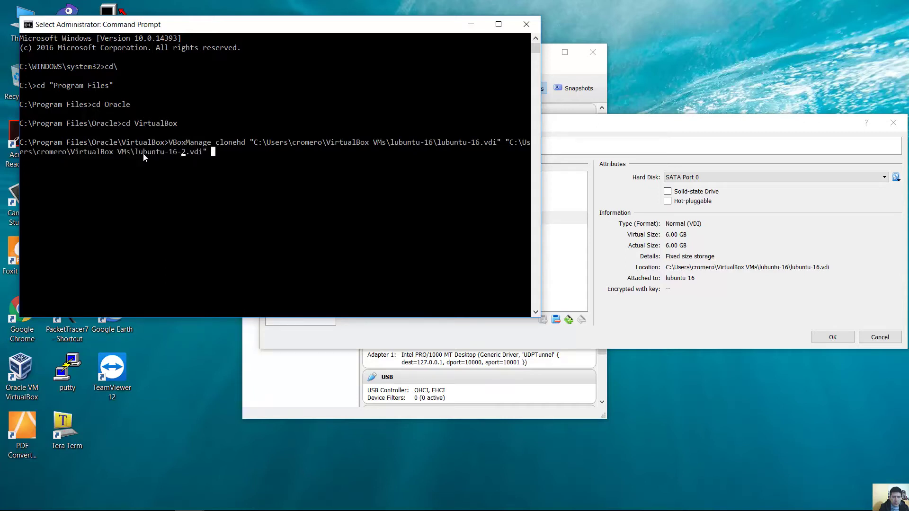
pyautogui.moveTo(136, 153); pyautogui.dragTo(200, 157)
pyautogui.moveTo(74, 156); pyautogui.dragTo(203, 155)
pyautogui.moveTo(71, 152); pyautogui.dragTo(202, 154)
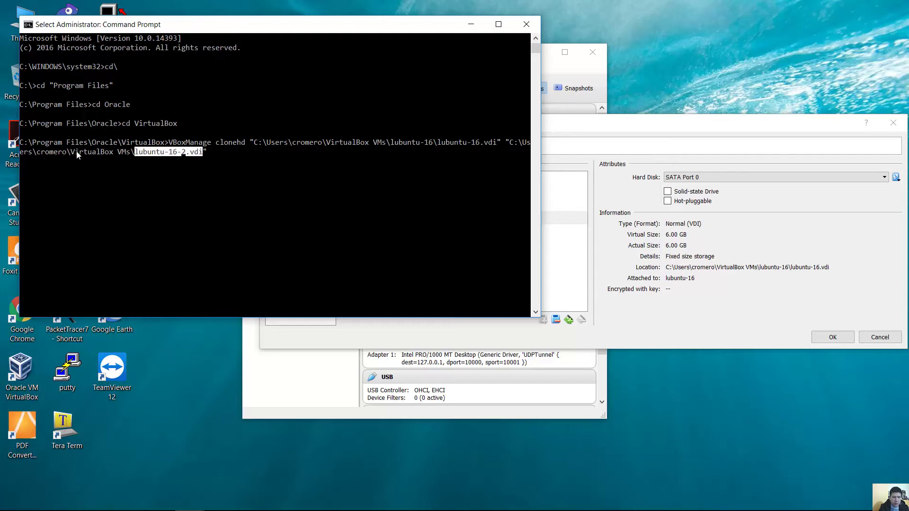
pyautogui.moveTo(71, 152); pyautogui.dragTo(132, 154)
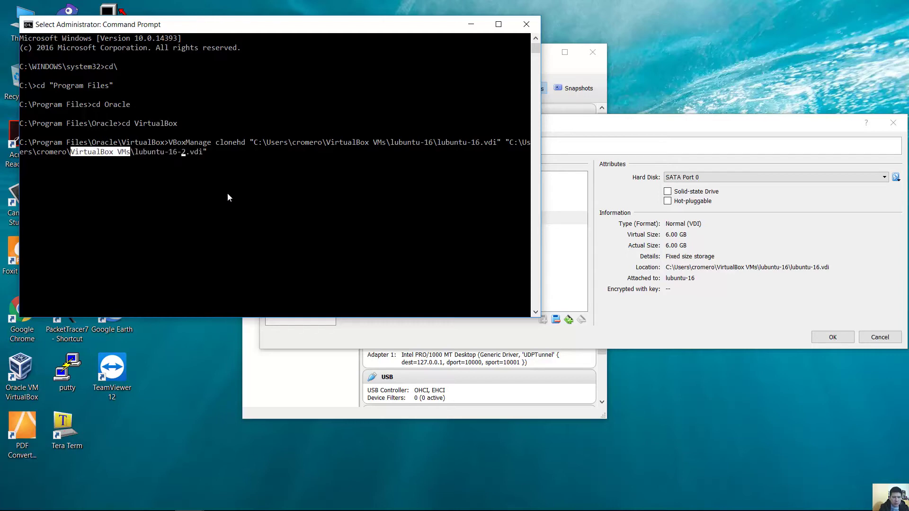
# - Open the VirtualBox VMs folder in File Explorer, going through drive C, Users and the user's home folder
pyautogui.press('super+e')
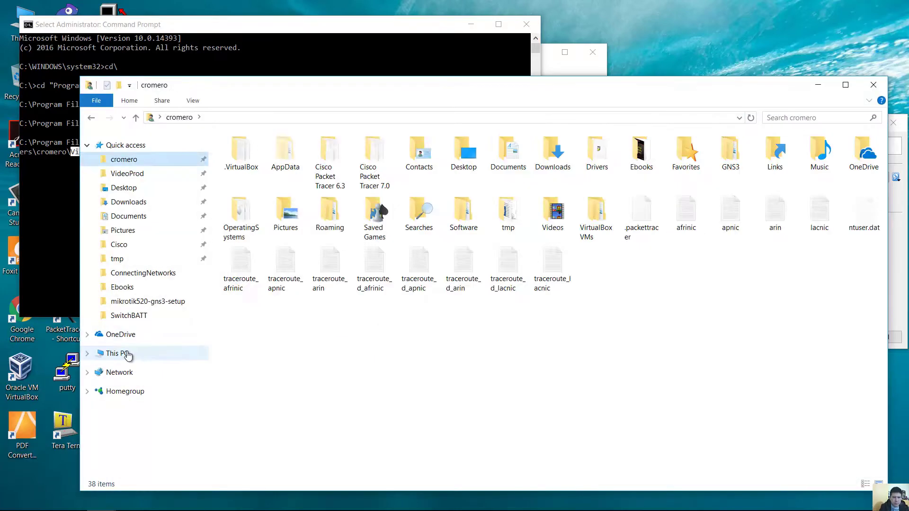
pyautogui.click(118, 353)
pyautogui.doubleClick(288, 236)
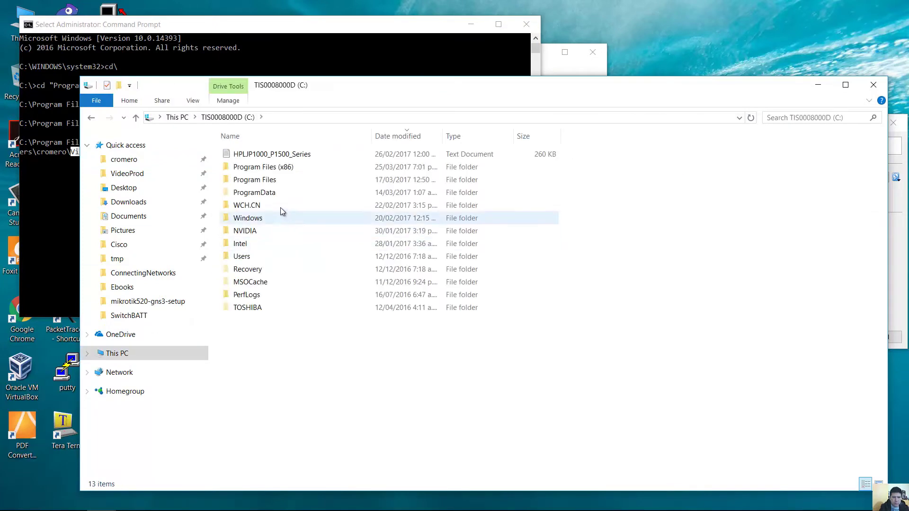
pyautogui.doubleClick(265, 257)
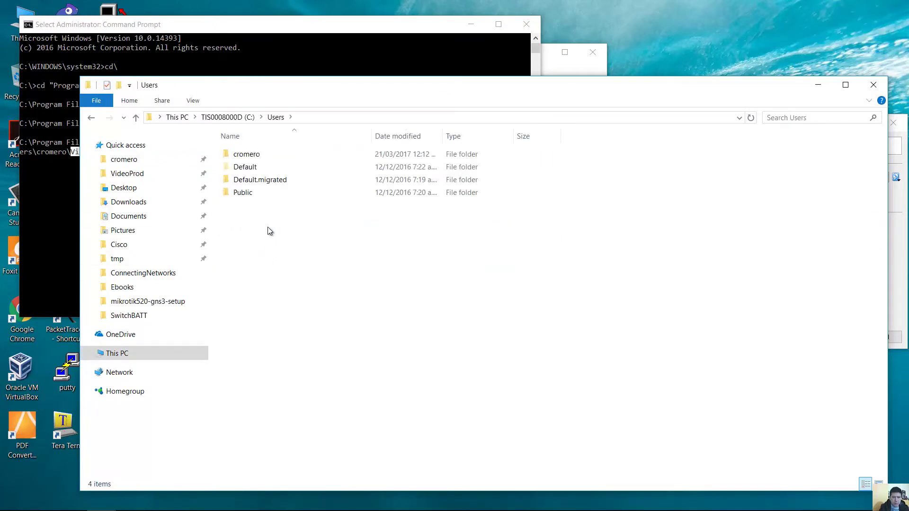
pyautogui.doubleClick(292, 154)
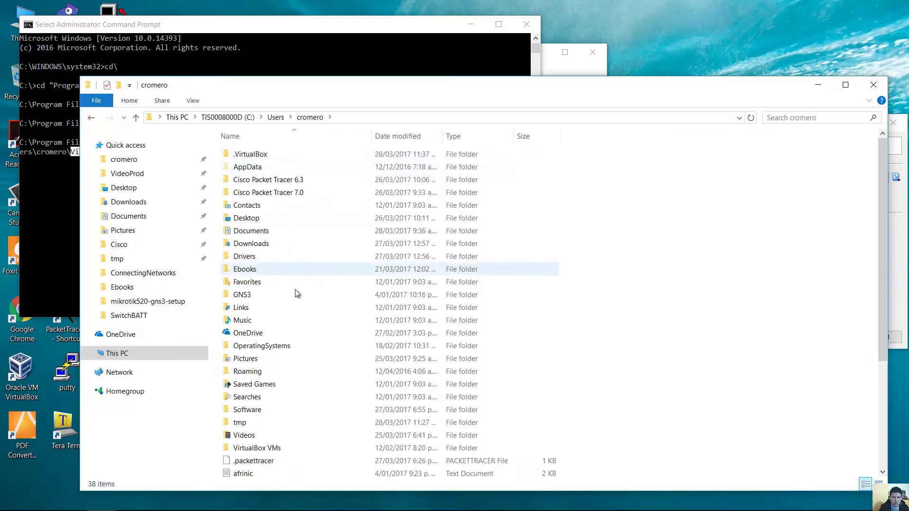
pyautogui.doubleClick(250, 449)
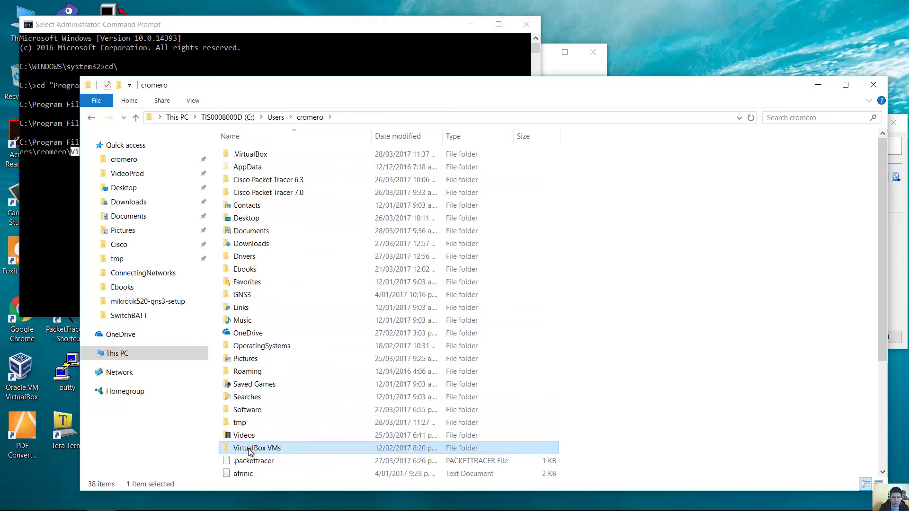
# - Arrange the VirtualBox VMs folder window beside the Command Prompt and return to the Command Prompt
pyautogui.moveTo(436, 97); pyautogui.dragTo(654, 69)
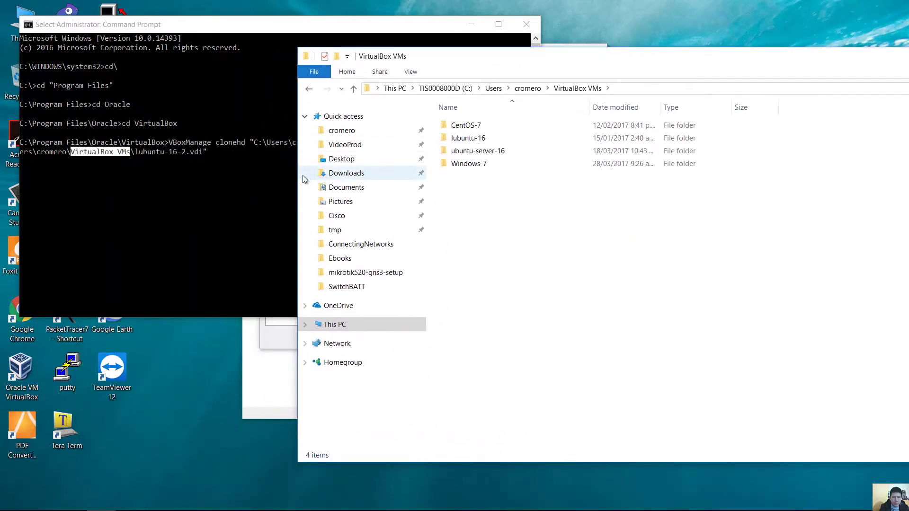
pyautogui.moveTo(299, 175); pyautogui.dragTo(466, 170)
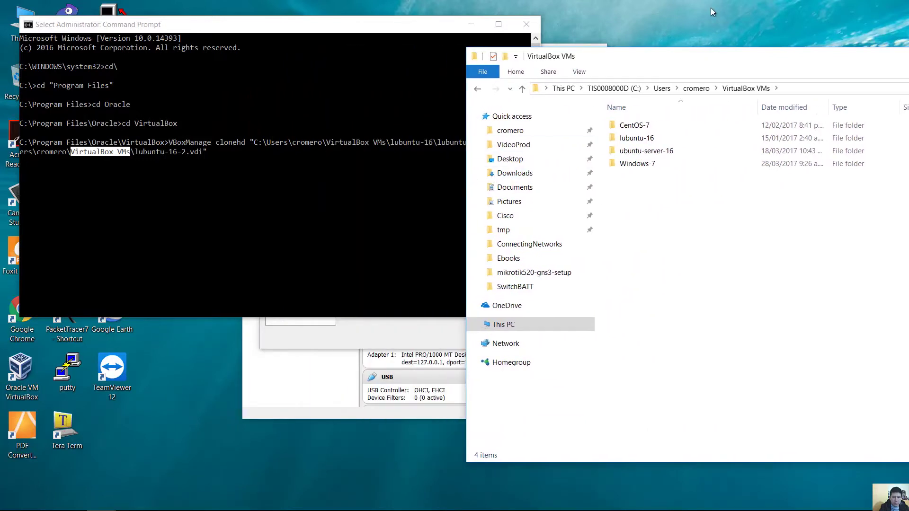
pyautogui.moveTo(703, 53); pyautogui.dragTo(684, 39)
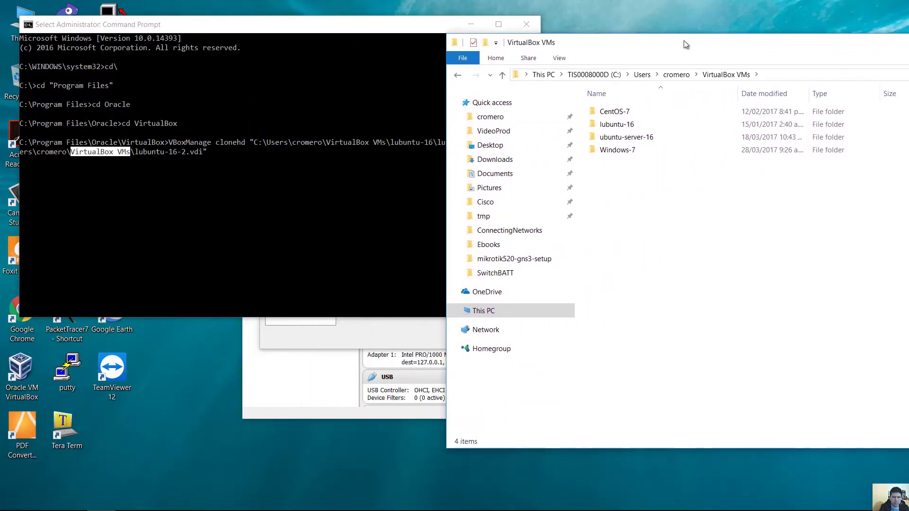
pyautogui.click(266, 135)
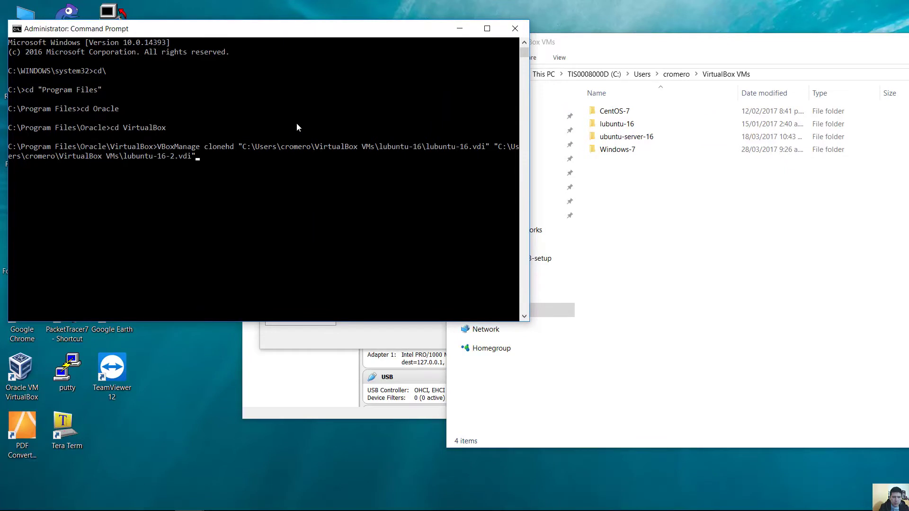
# - Run the VBoxManage clonehd command and select the cloned lubuntu-16-2 disk image in the VirtualBox VMs folder
pyautogui.press('Return')
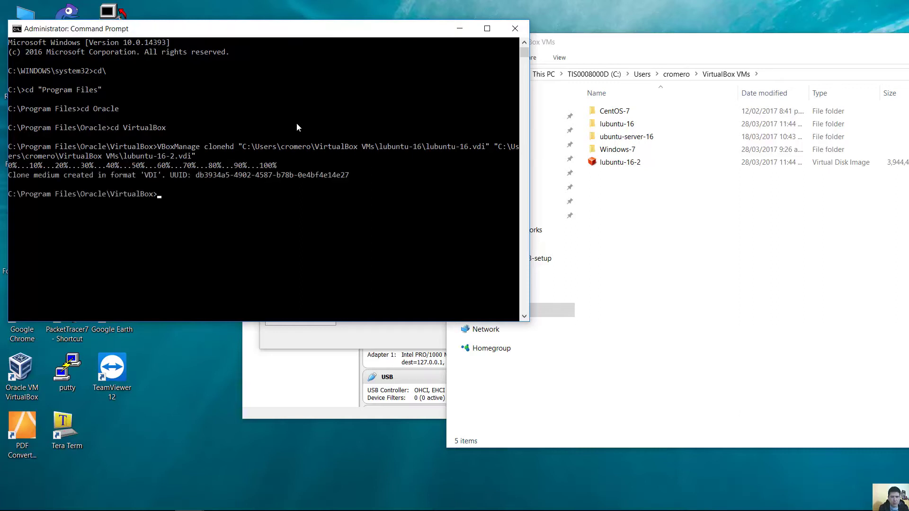
pyautogui.click(618, 193)
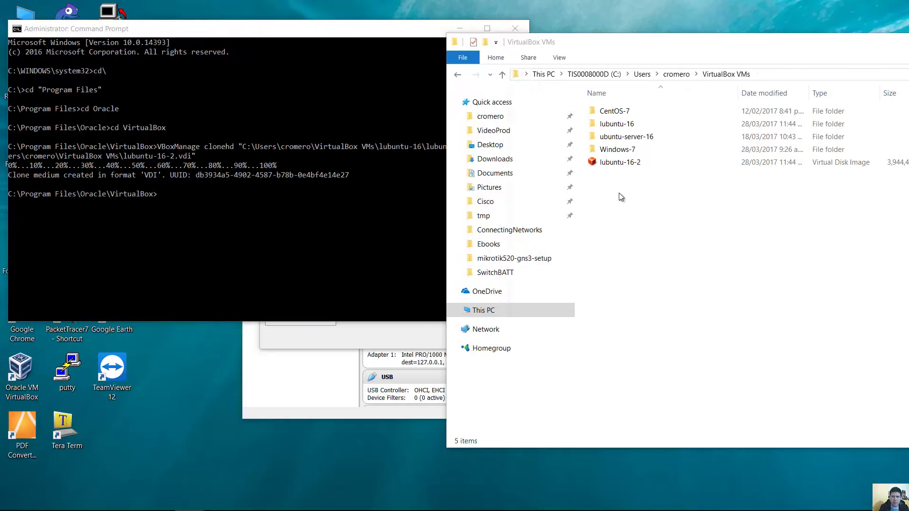
pyautogui.click(620, 166)
pyautogui.click(599, 166)
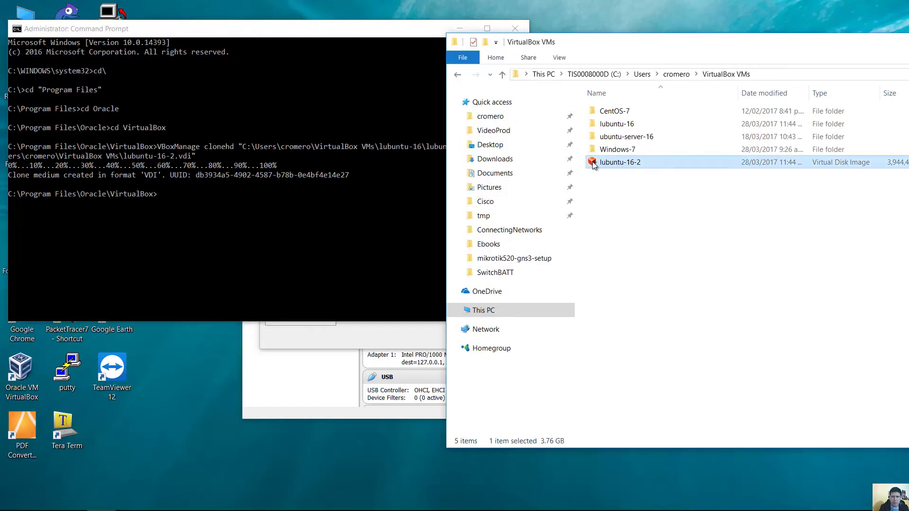
# - Close the Command Prompt and the lubuntu-16 settings dialog, leaving the VirtualBox Manager in front
pyautogui.click(384, 174)
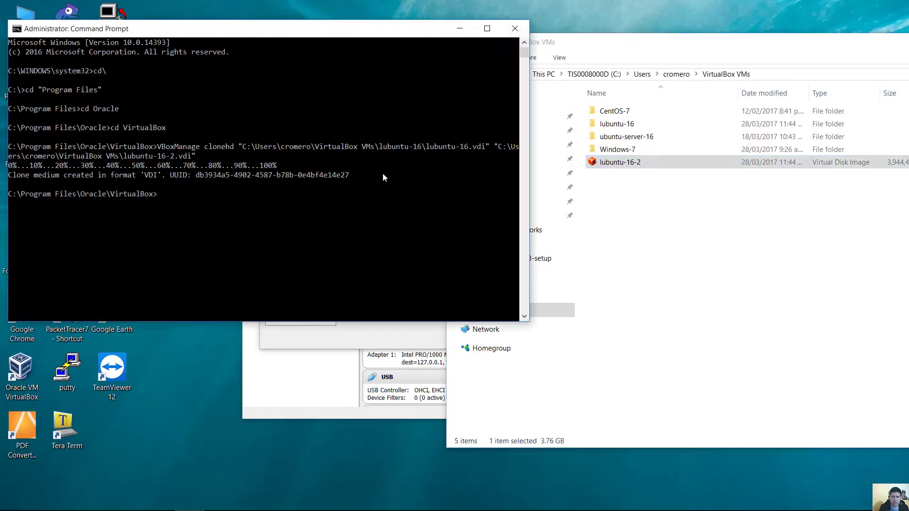
pyautogui.click(515, 29)
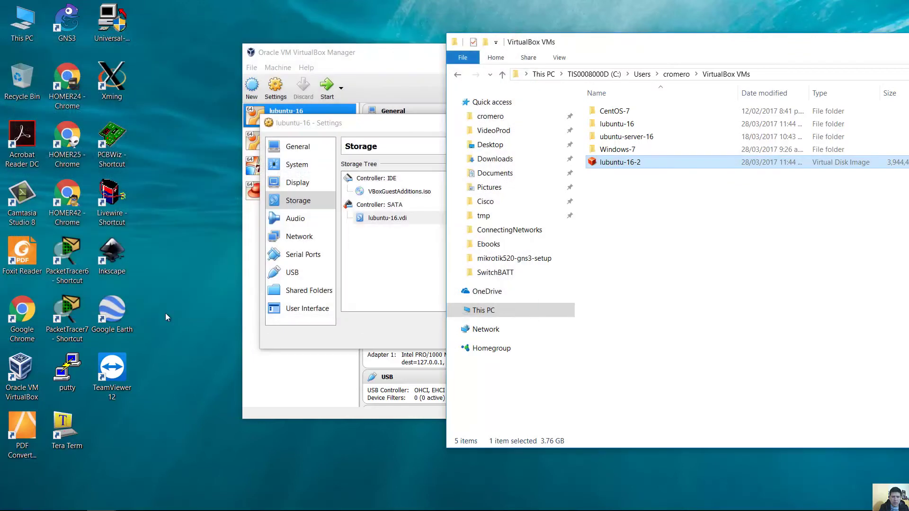
pyautogui.click(377, 128)
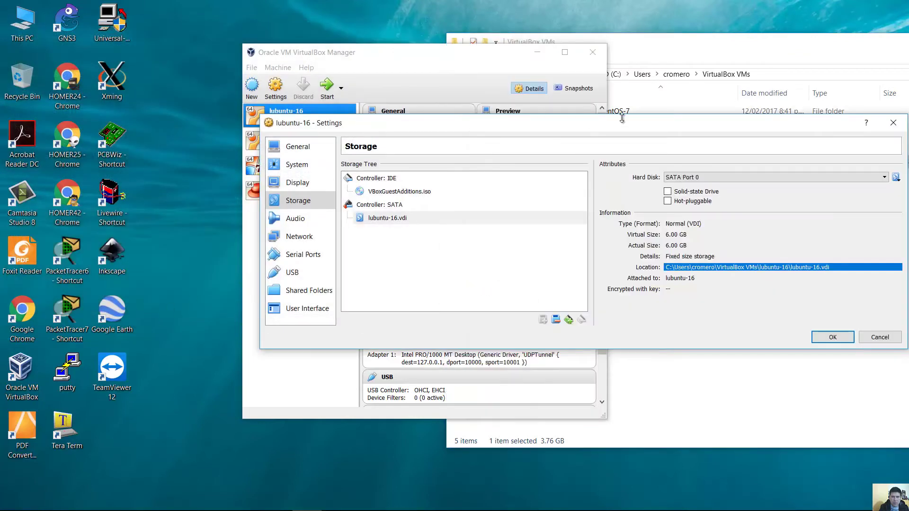
pyautogui.click(894, 122)
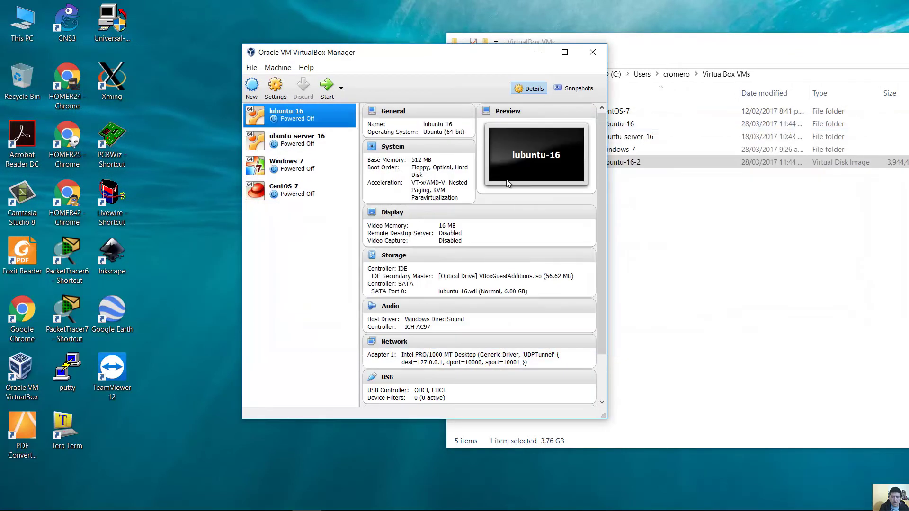
# - Start creating a virtual machine named lubuntu-16-2 with 512 MB of memory and continue to the hard disk page
pyautogui.click(252, 88)
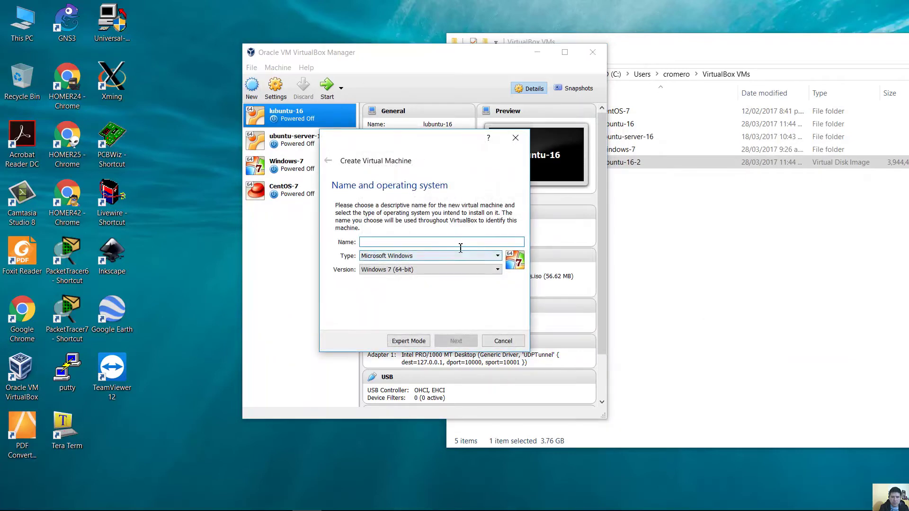
pyautogui.write('lubuntu-16-2')
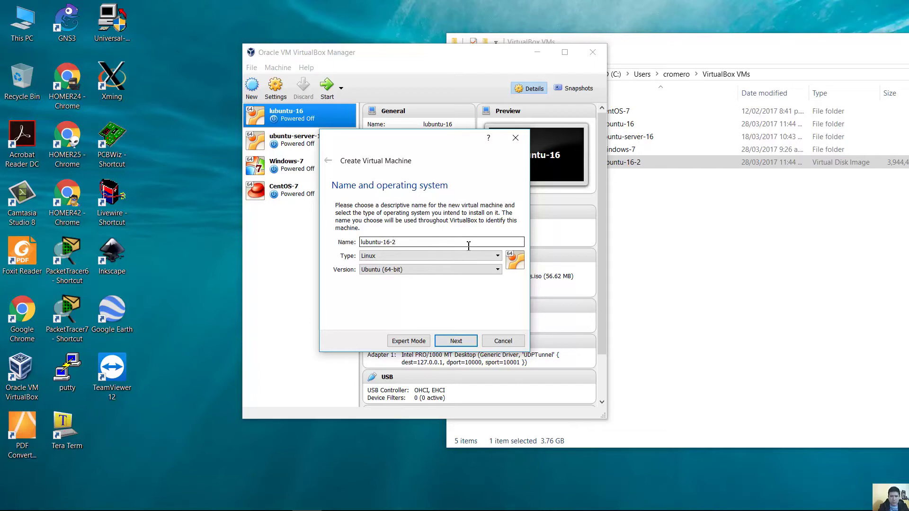
pyautogui.click(455, 341)
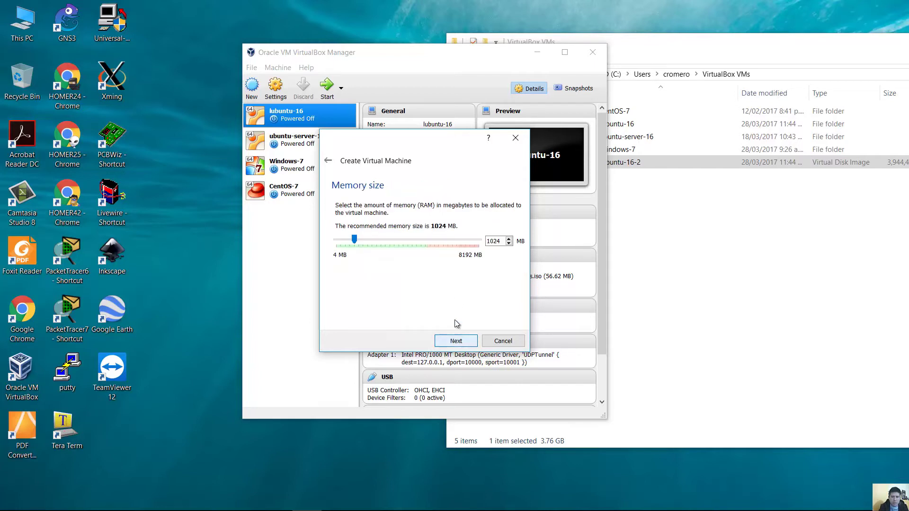
pyautogui.doubleClick(504, 241)
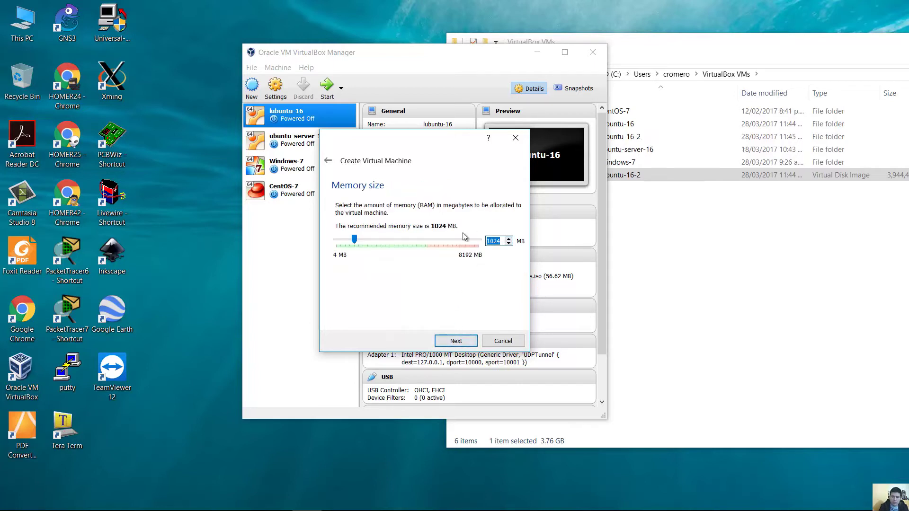
pyautogui.write('512')
pyautogui.click(456, 341)
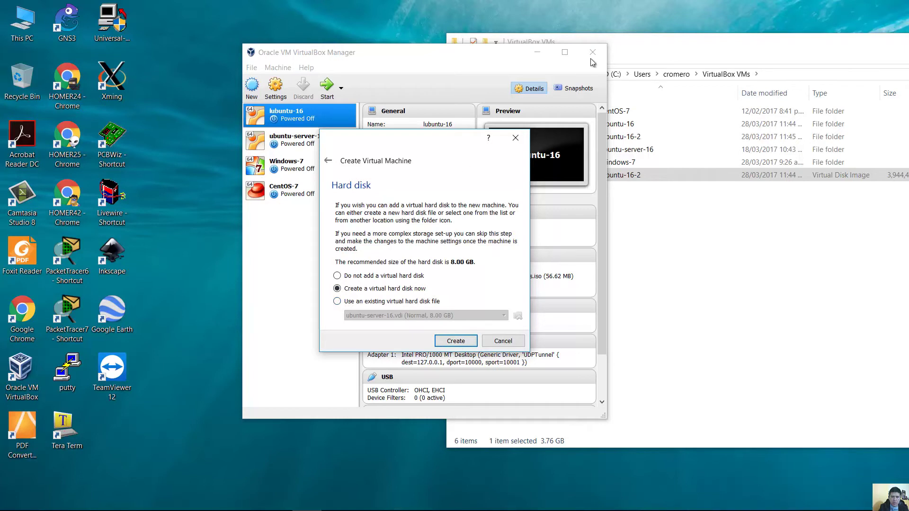
# - In File Explorer, move the lubuntu-16-2 disk image into the lubuntu-16-2 folder and open that folder to check it
pyautogui.click(698, 42)
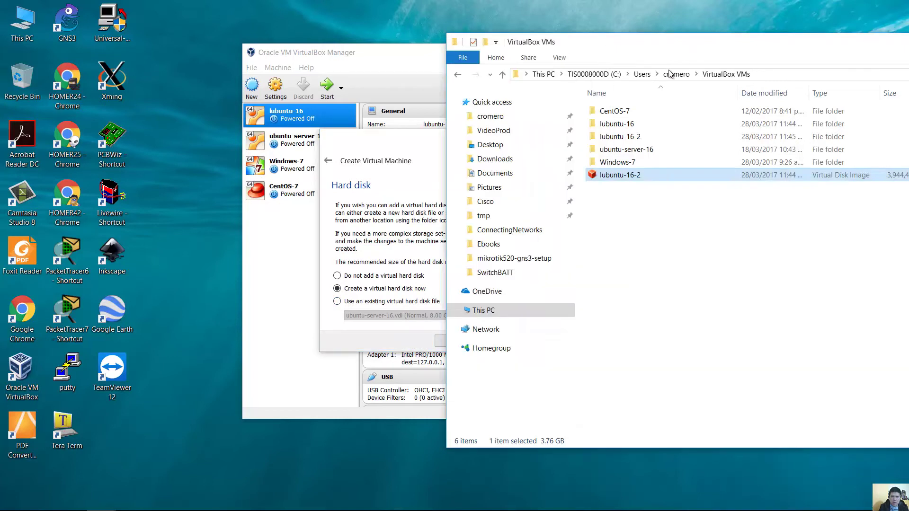
pyautogui.click(622, 137)
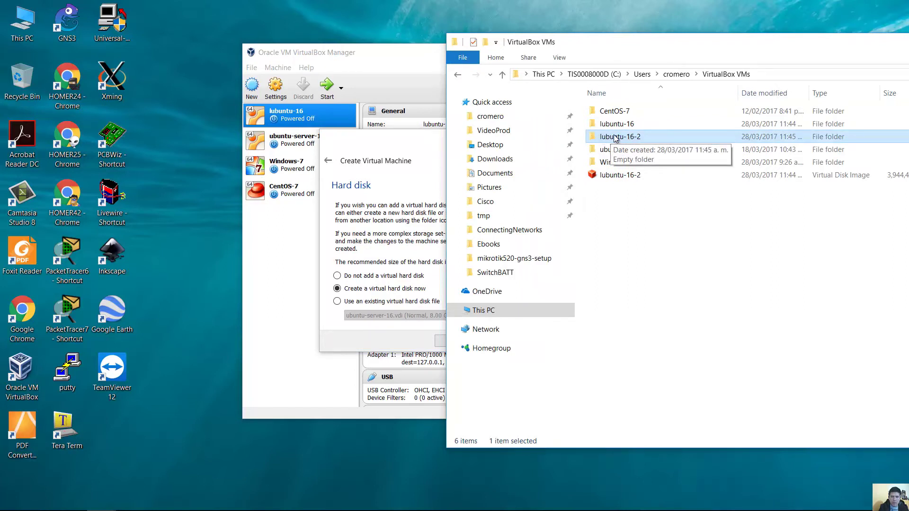
pyautogui.click(624, 176)
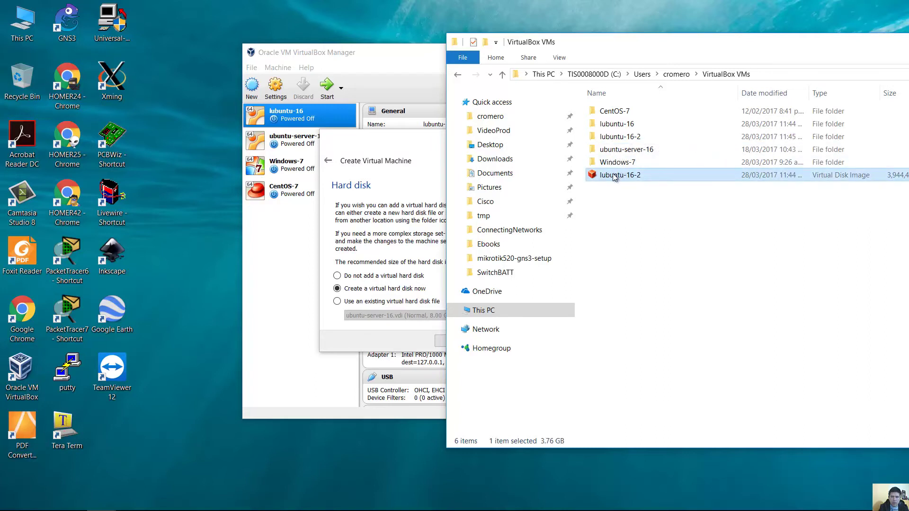
pyautogui.moveTo(614, 176); pyautogui.dragTo(637, 137)
pyautogui.doubleClick(622, 138)
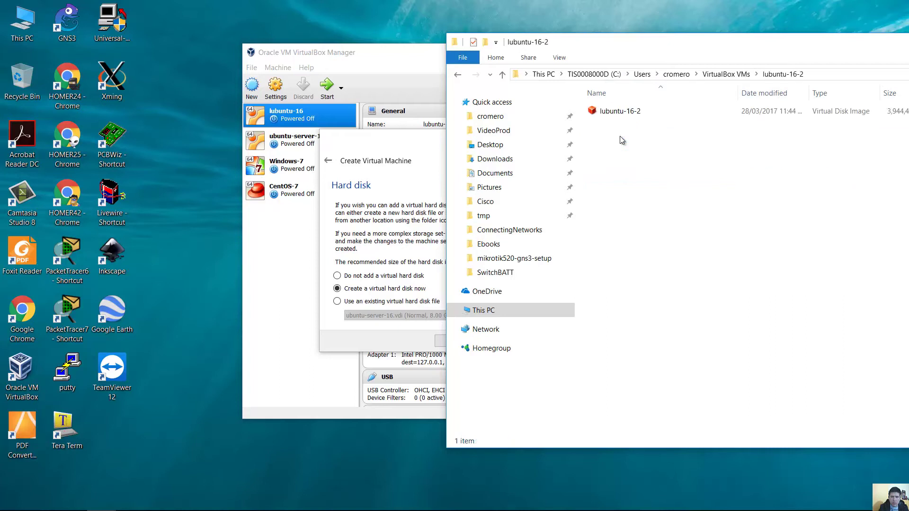
pyautogui.click(630, 113)
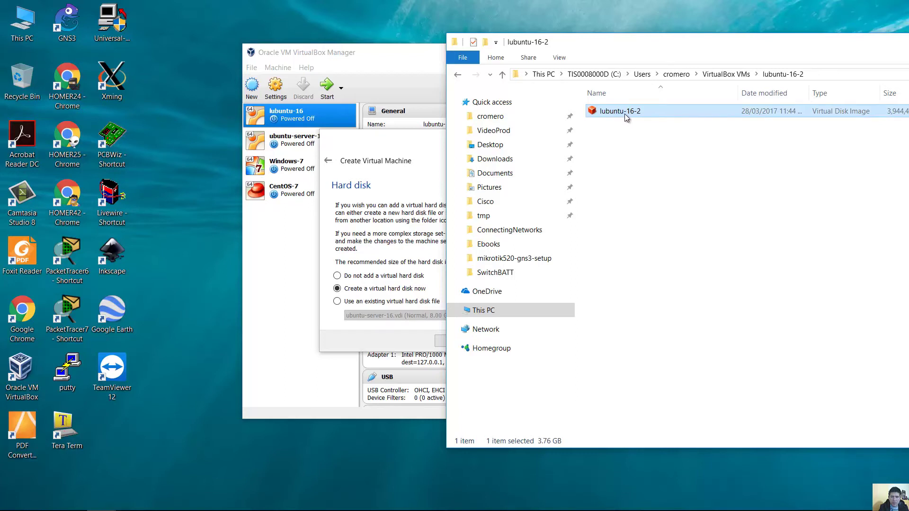
pyautogui.click(715, 75)
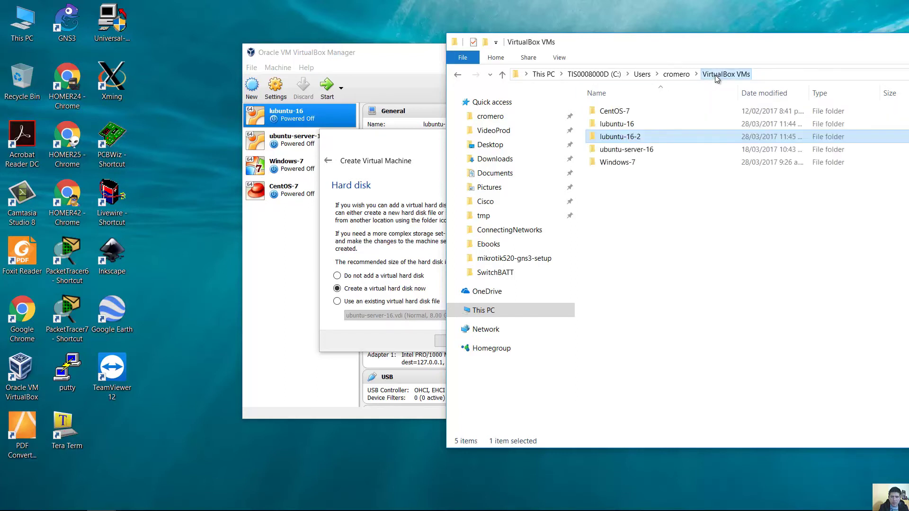
pyautogui.doubleClick(631, 139)
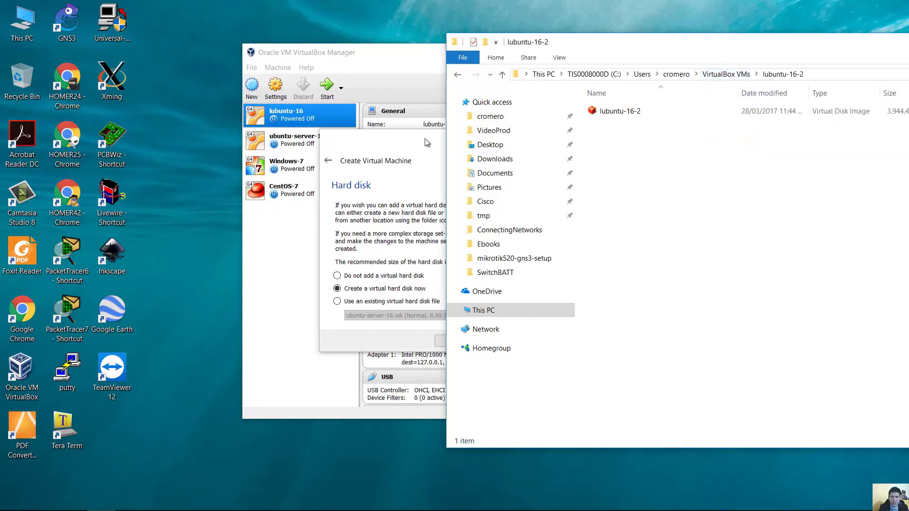
# - Return to the Create Virtual Machine wizard, choose to use an existing virtual hard disk file and browse for one
pyautogui.click(443, 231)
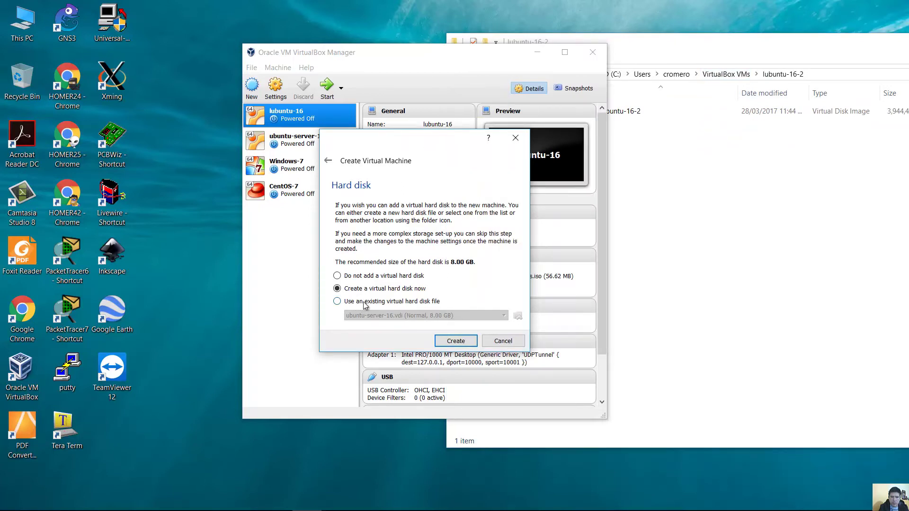
pyautogui.click(337, 302)
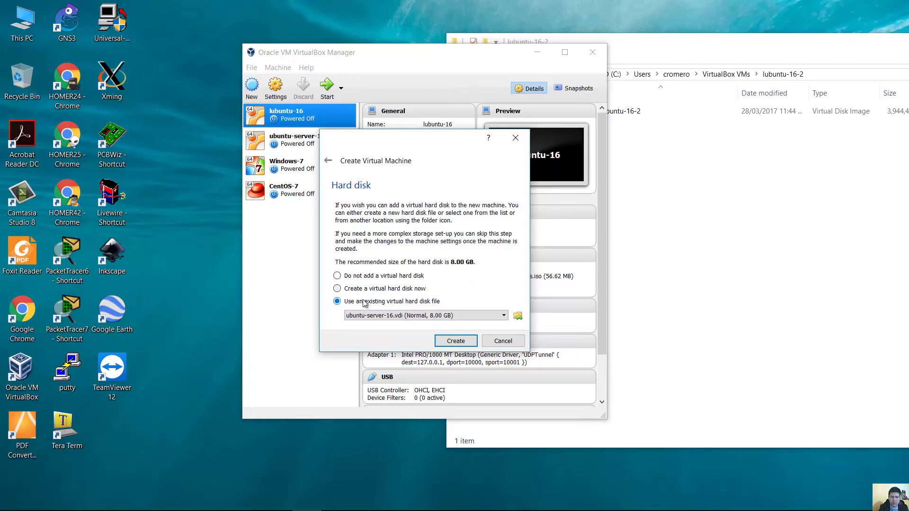
pyautogui.click(504, 316)
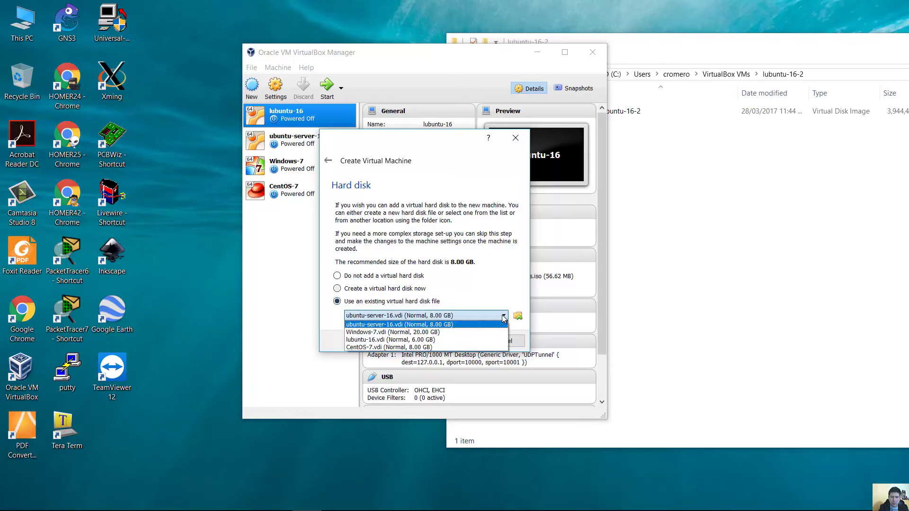
pyautogui.click(519, 299)
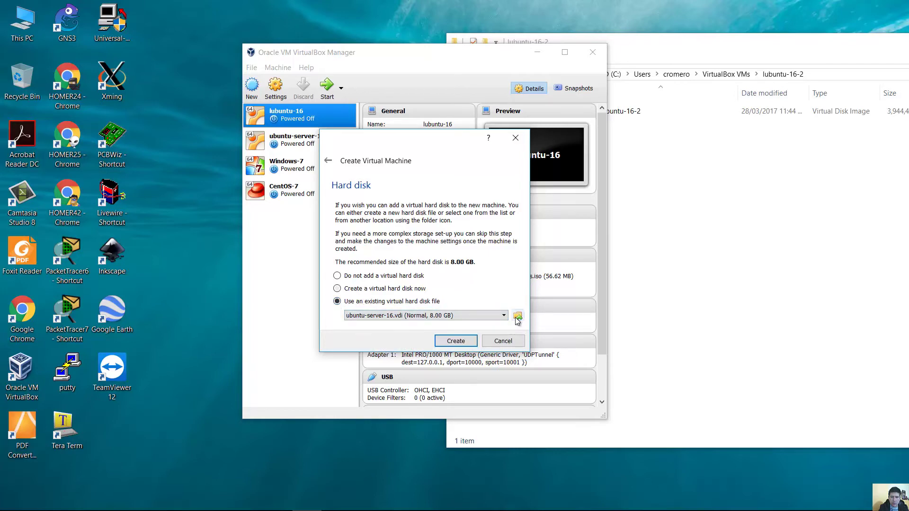
pyautogui.click(517, 317)
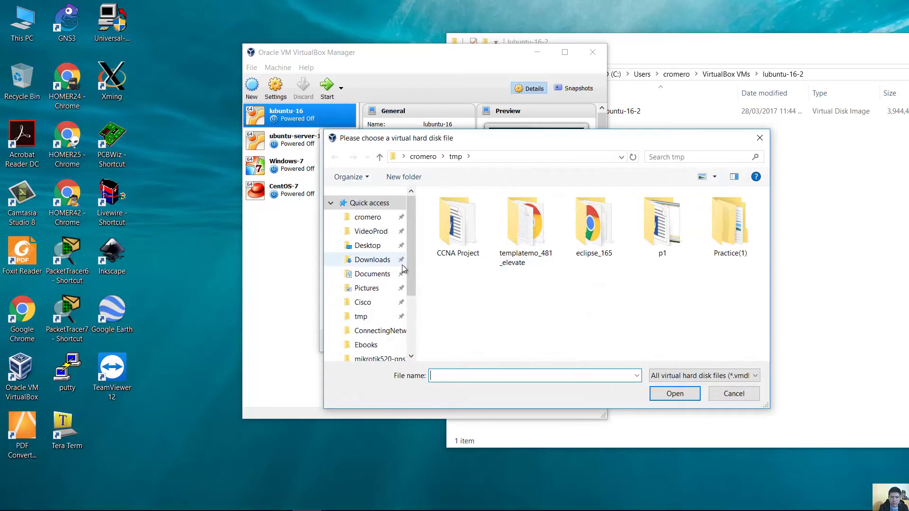
# - Browse to the VirtualBox VMs folder through This PC, drive C, Users and the user's home folder
pyautogui.moveTo(410, 270); pyautogui.dragTo(408, 349)
pyautogui.click(361, 307)
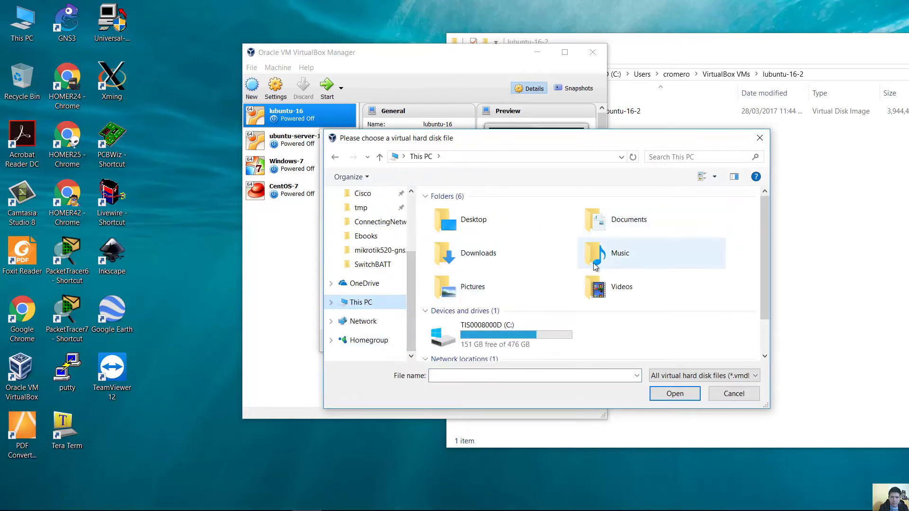
pyautogui.doubleClick(522, 322)
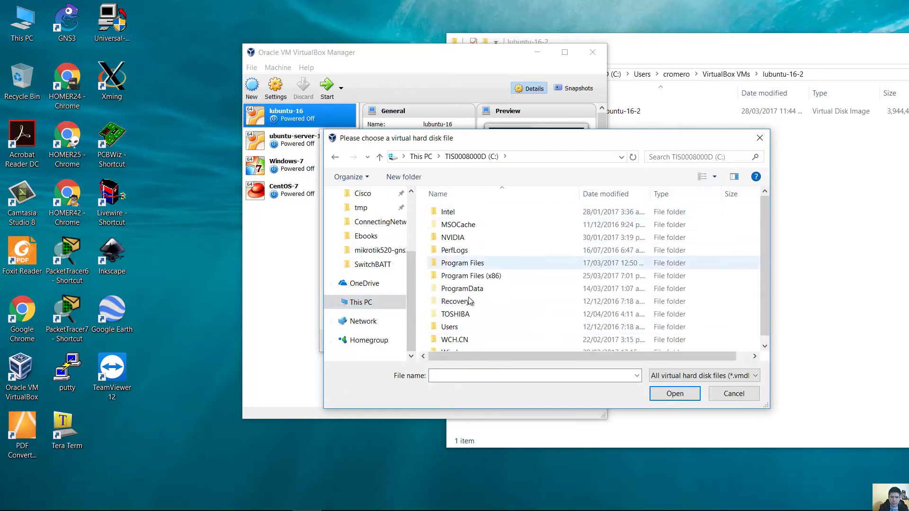
pyautogui.doubleClick(468, 327)
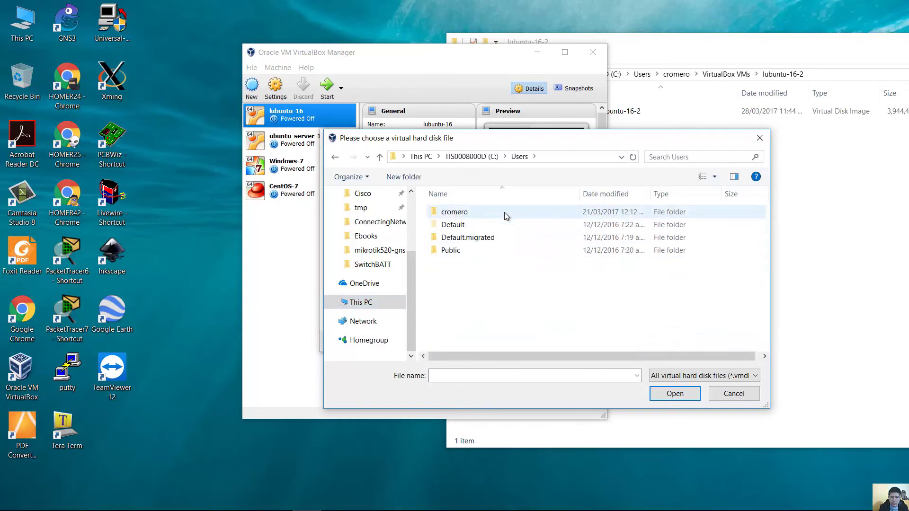
pyautogui.click(462, 215)
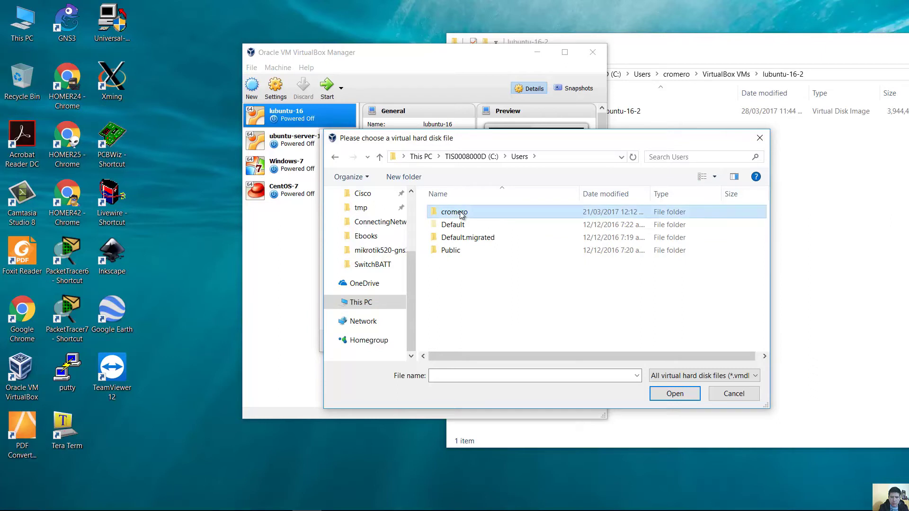
pyautogui.doubleClick(461, 213)
pyautogui.moveTo(766, 220); pyautogui.dragTo(761, 322)
pyautogui.doubleClick(482, 344)
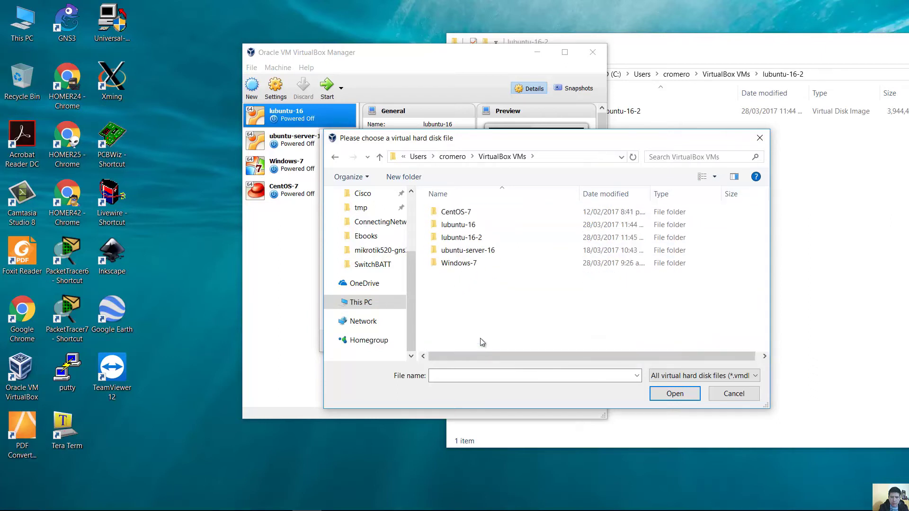
# - Choose the lubuntu-16-2 disk image from the lubuntu-16-2 folder as the hard disk and create the virtual machine
pyautogui.doubleClick(470, 238)
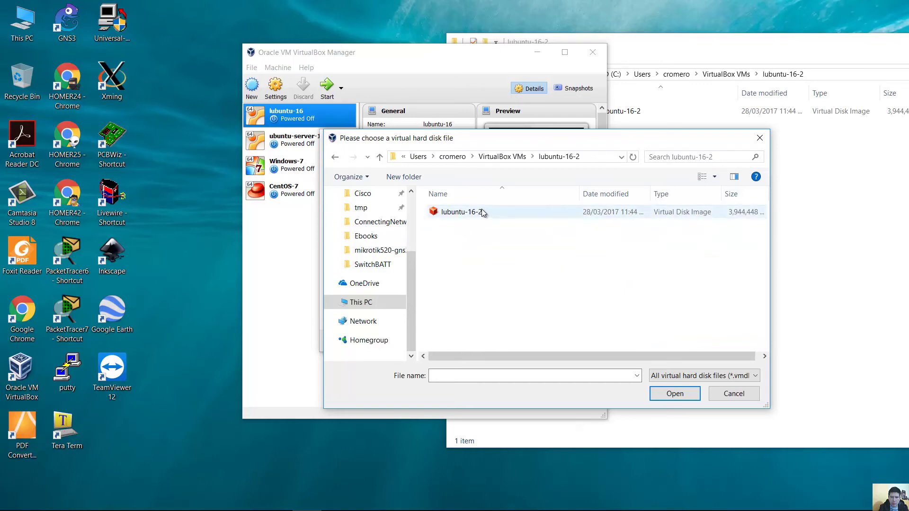
pyautogui.click(483, 212)
pyautogui.doubleClick(467, 213)
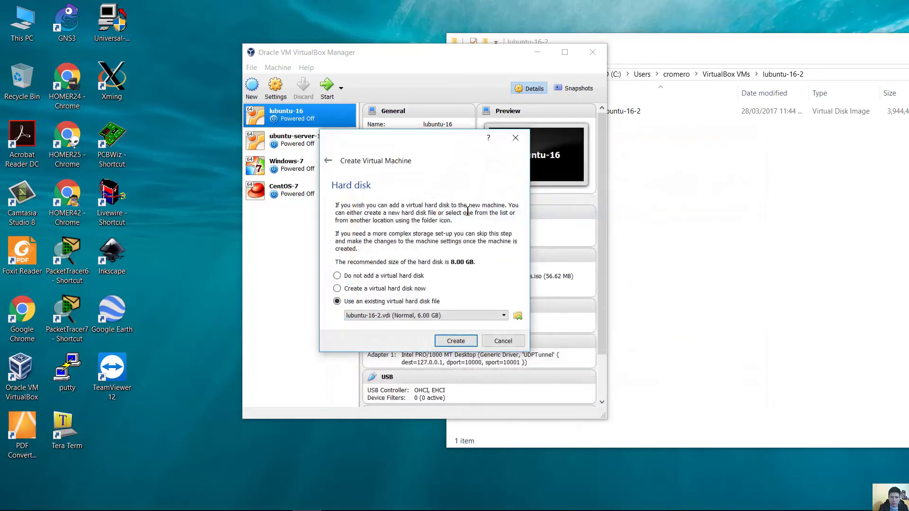
pyautogui.click(456, 342)
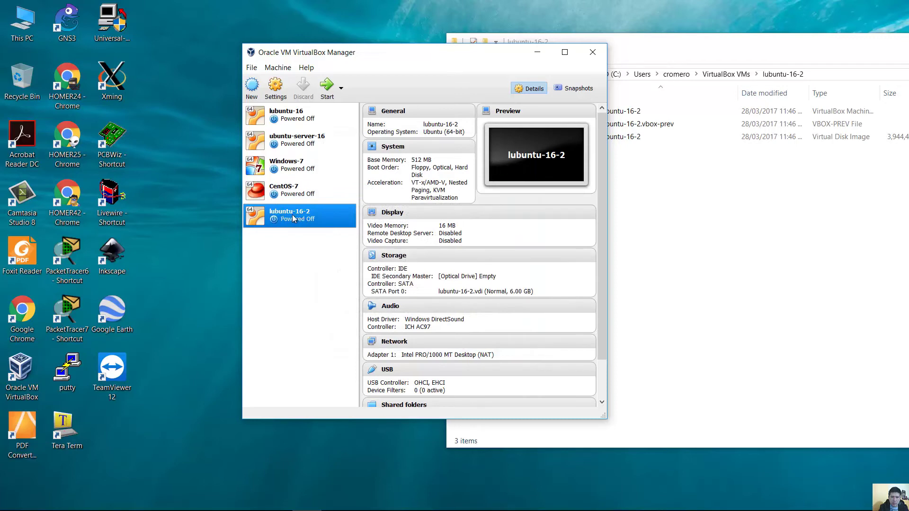
# - In the lubuntu-16-2 machine's network settings, attach Adapter 1 to Generic Driver
pyautogui.click(283, 96)
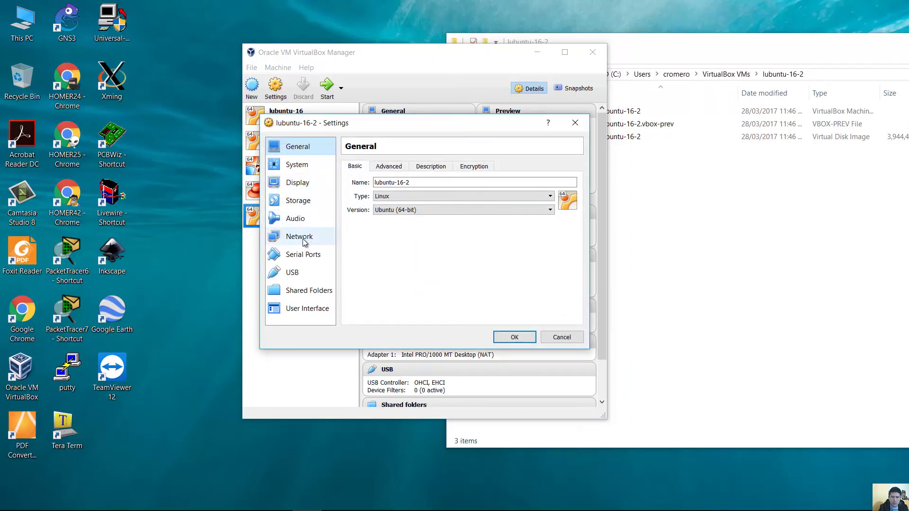
pyautogui.click(304, 241)
pyautogui.click(446, 196)
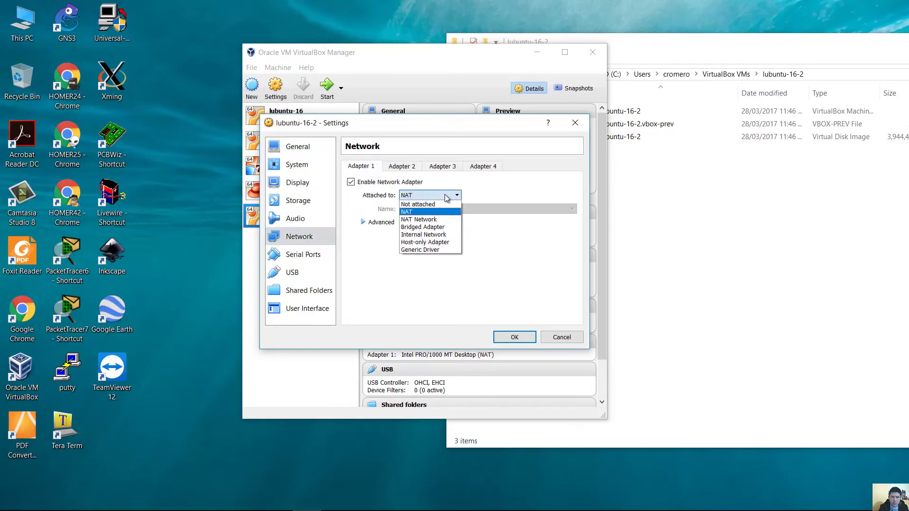
pyautogui.click(425, 250)
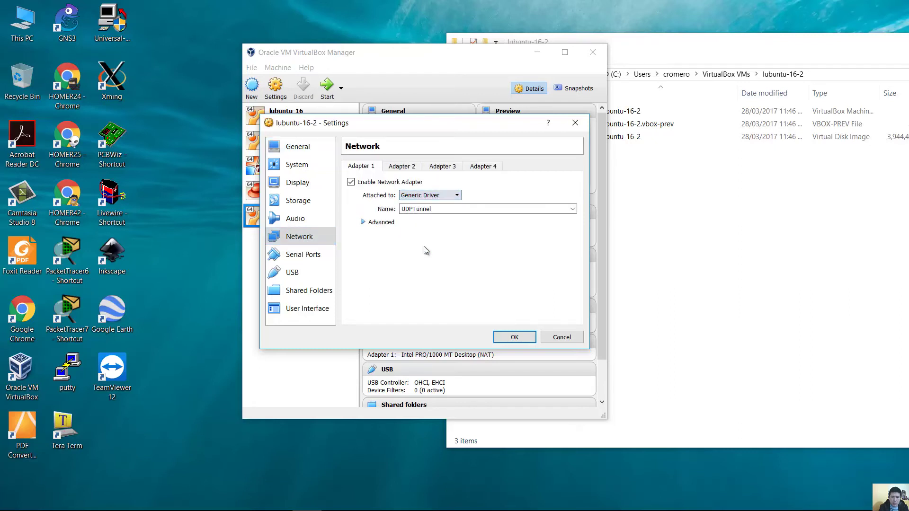
# - Try attaching Adapter 1 of lubuntu-16-2 to Bridged Adapter
pyautogui.click(427, 197)
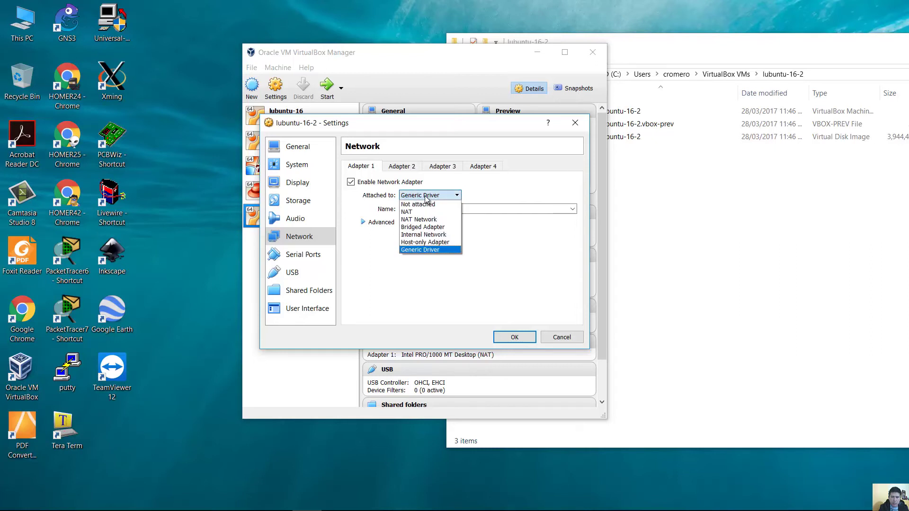
pyautogui.click(456, 181)
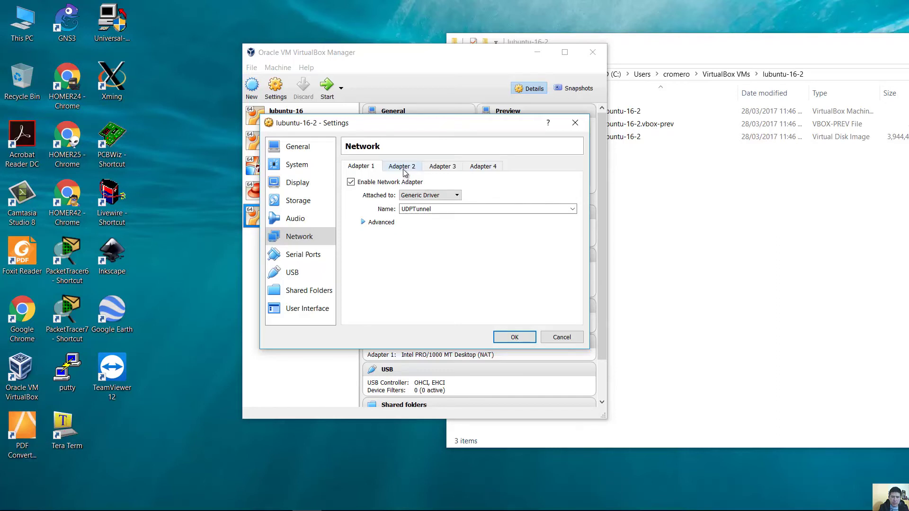
pyautogui.click(428, 196)
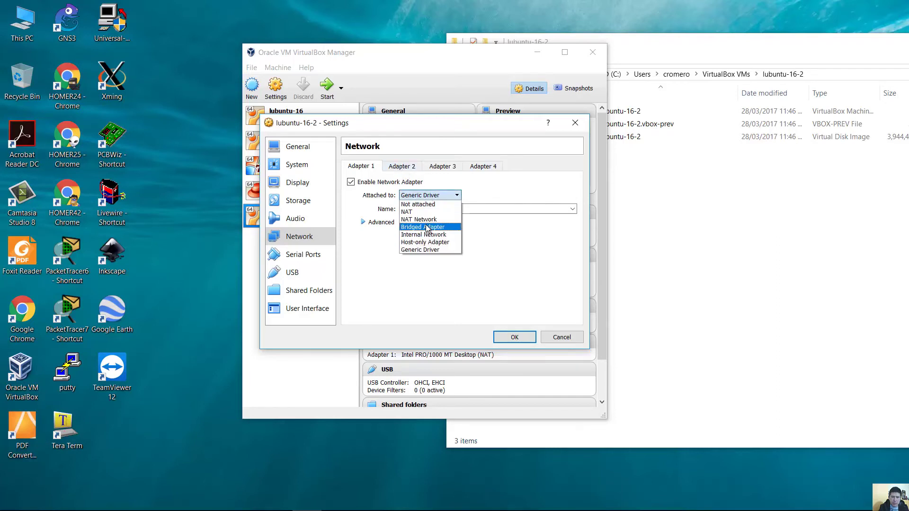
pyautogui.click(427, 228)
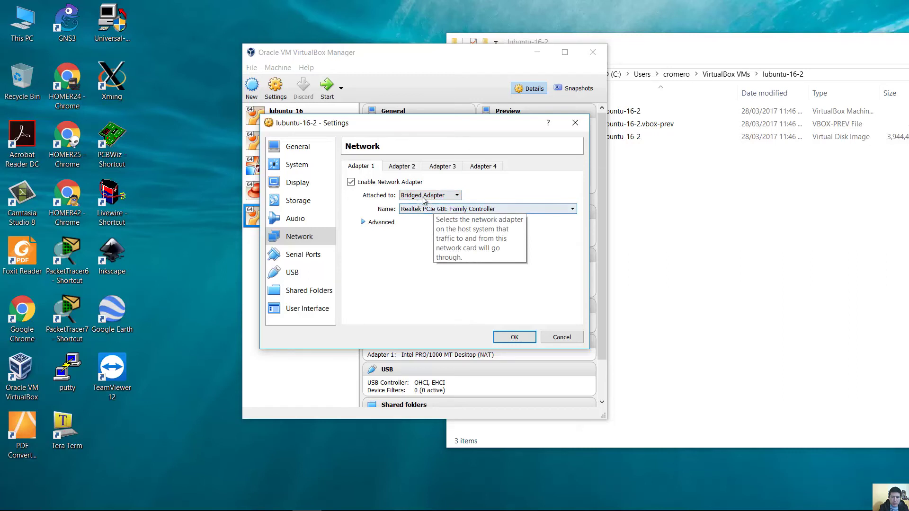
pyautogui.click(424, 196)
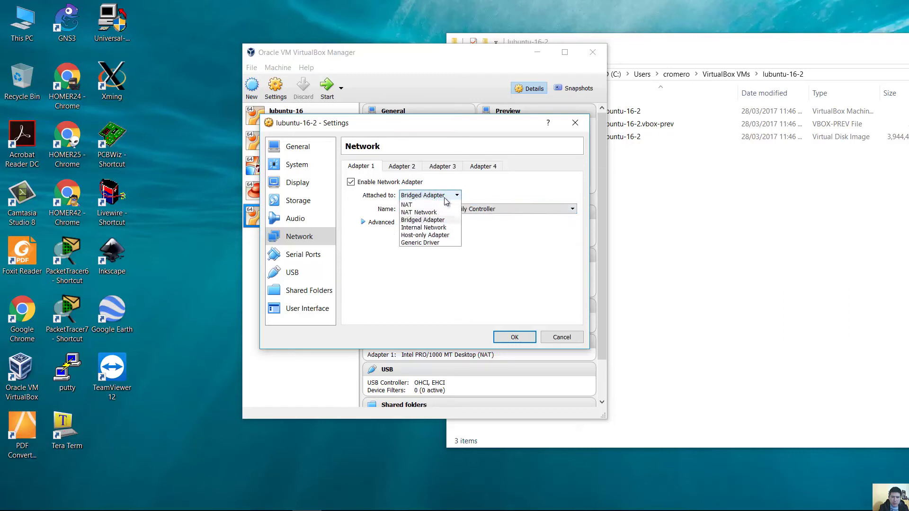
pyautogui.click(429, 227)
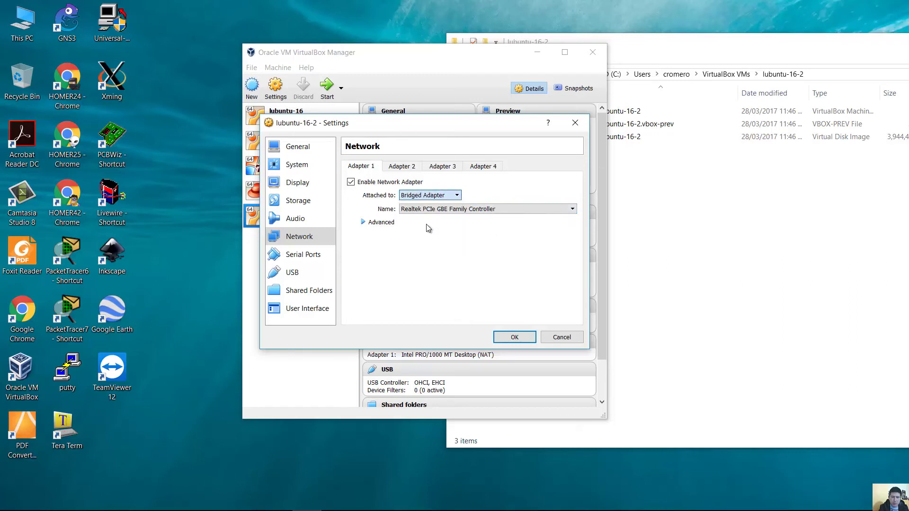
# - Attach Adapter 1 of lubuntu-16-2 to Generic Driver and save the machine's settings
pyautogui.click(458, 197)
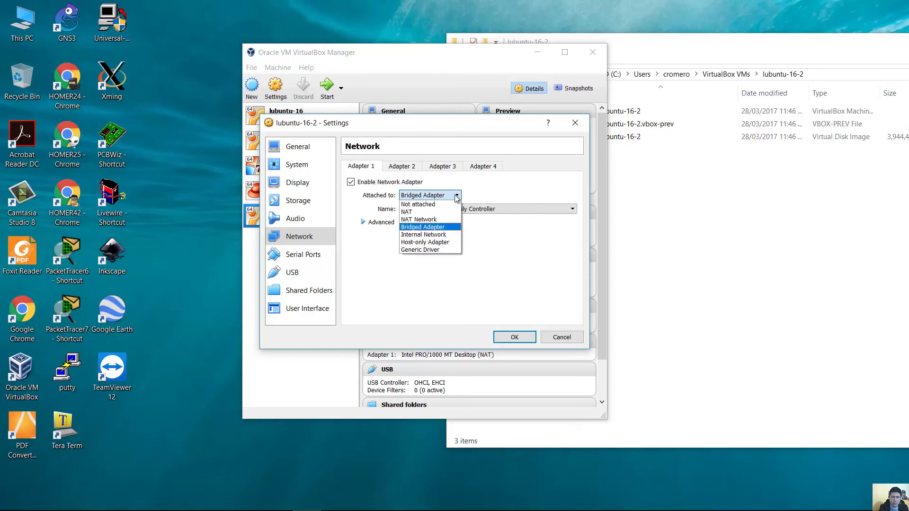
pyautogui.click(426, 249)
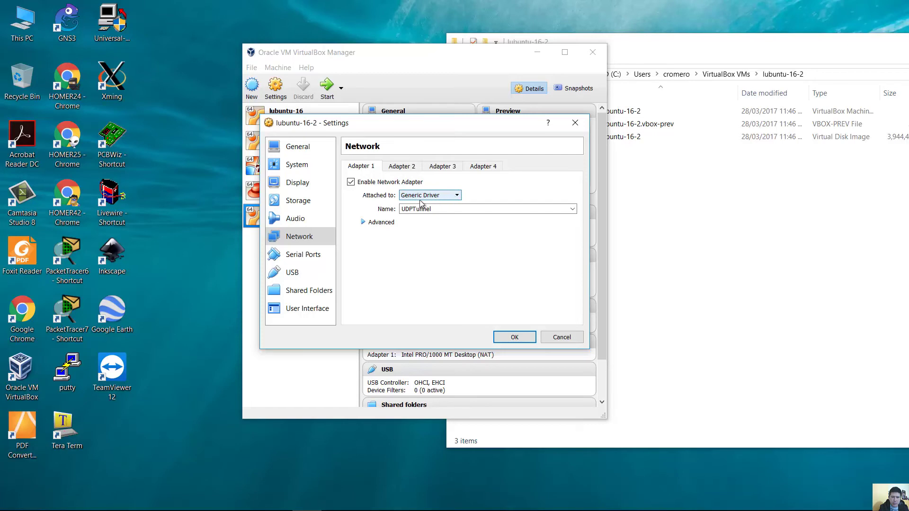
pyautogui.click(512, 337)
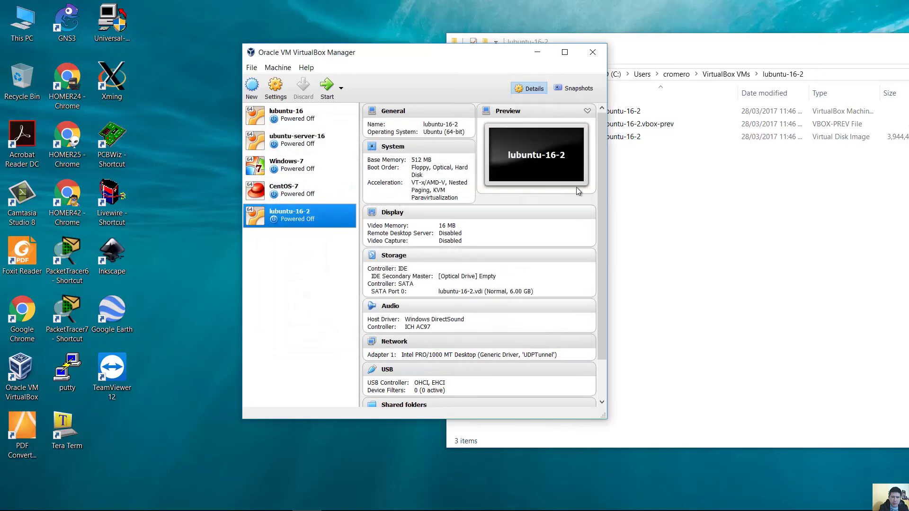
# - Close the VirtualBox Manager and the lubuntu-16-2 folder window
pyautogui.click(592, 54)
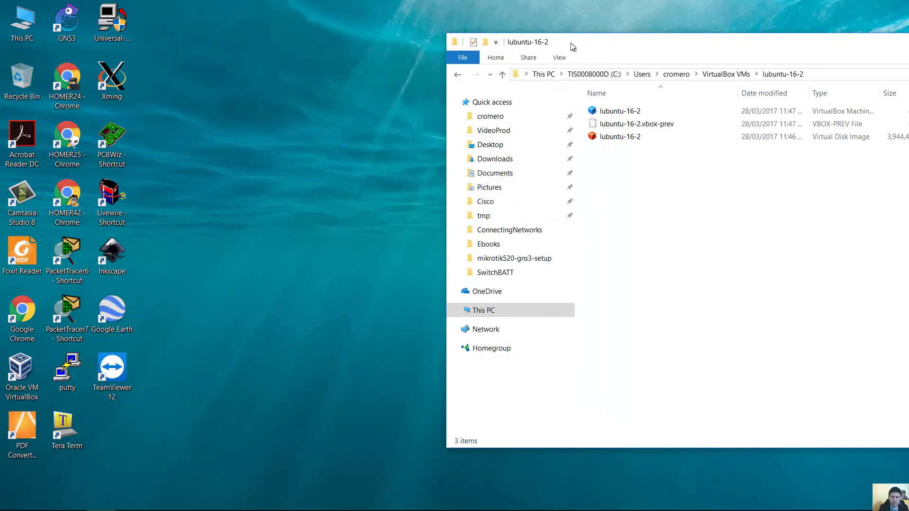
pyautogui.moveTo(570, 45); pyautogui.dragTo(313, 67)
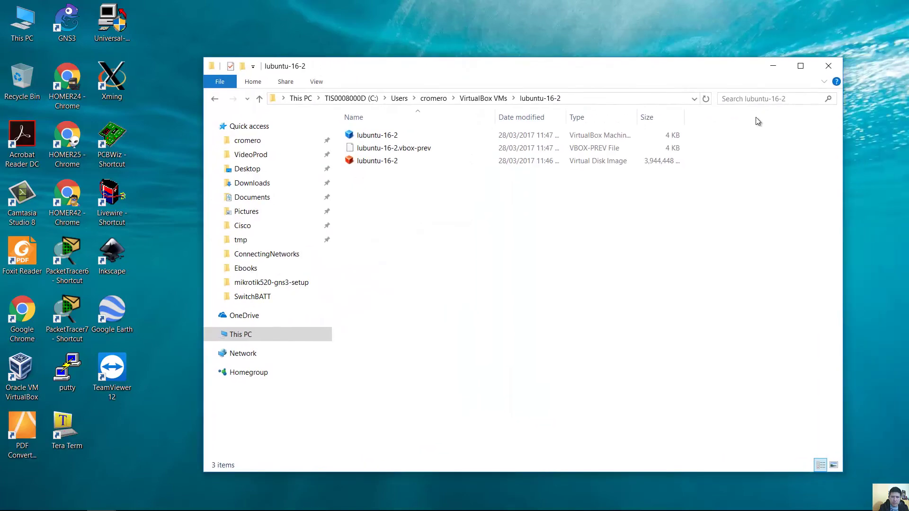
pyautogui.click(825, 67)
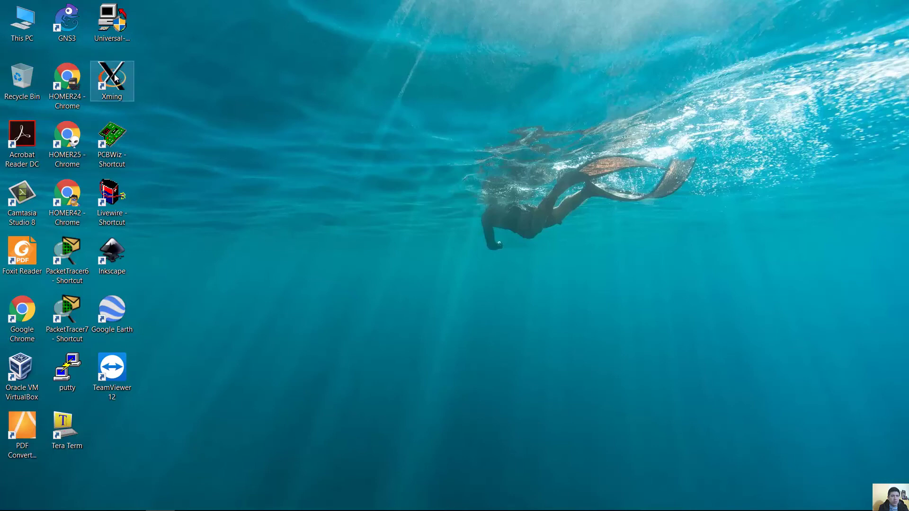
# - Open GNS3 and cancel both the Setup Wizard and the New project dialog
pyautogui.doubleClick(68, 27)
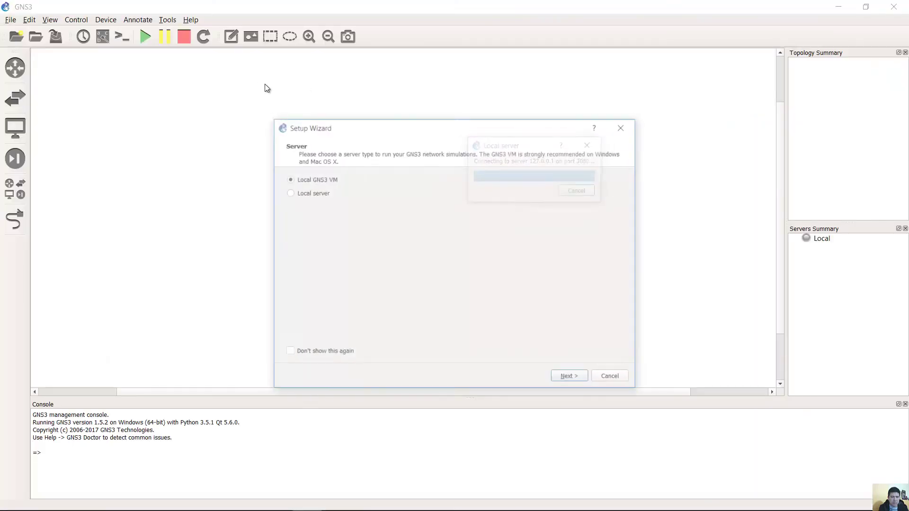
pyautogui.click(616, 377)
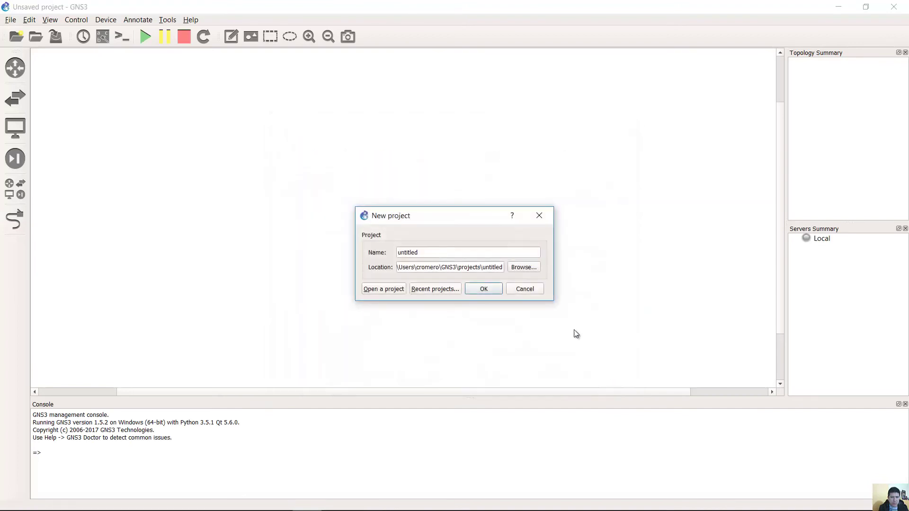
pyautogui.click(516, 285)
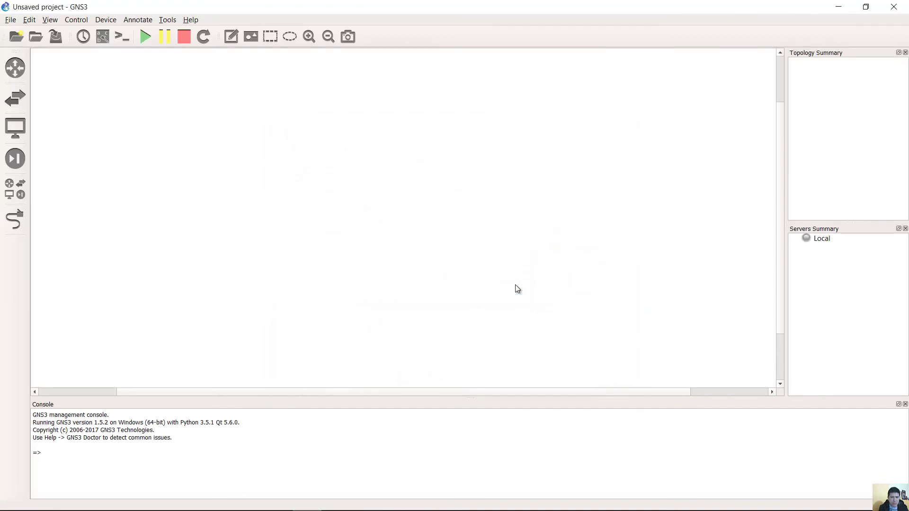
# - In the GNS3 preferences, add a VirtualBox VM template for lubuntu-16-2 and apply the changes
pyautogui.click(27, 20)
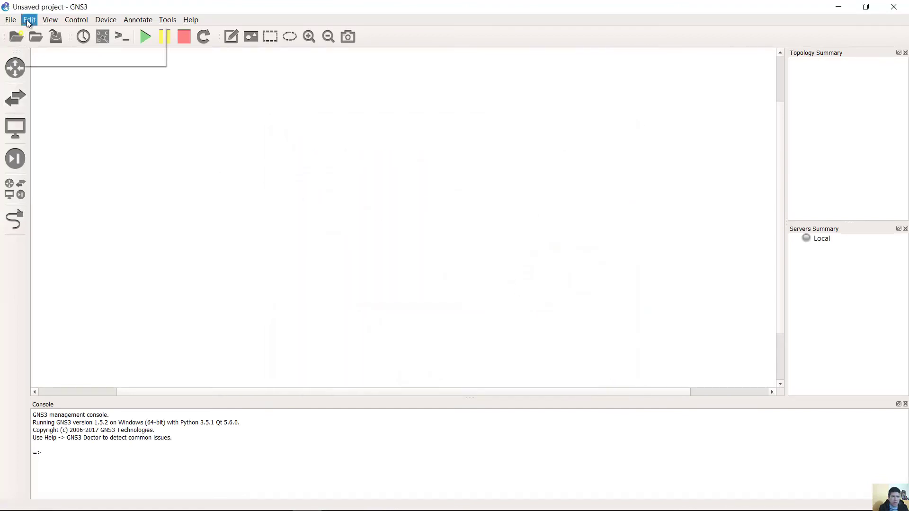
pyautogui.click(68, 58)
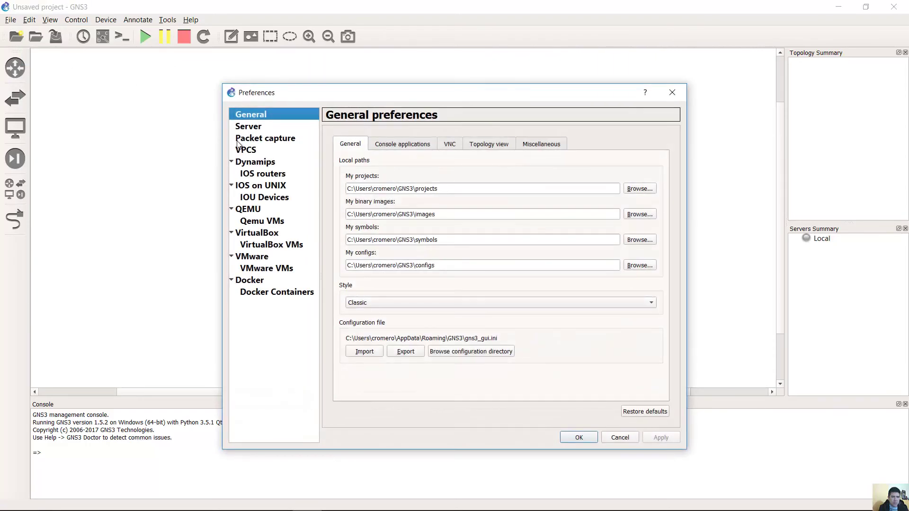
pyautogui.click(266, 246)
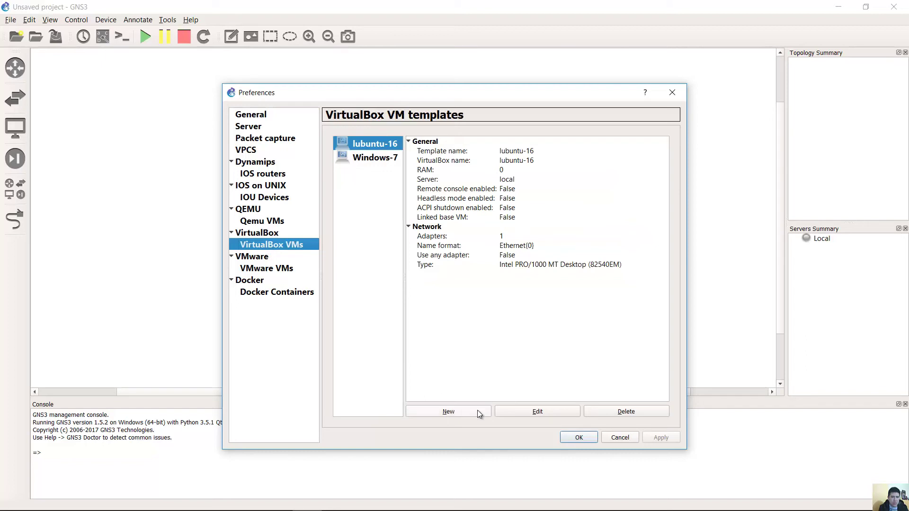
pyautogui.click(465, 411)
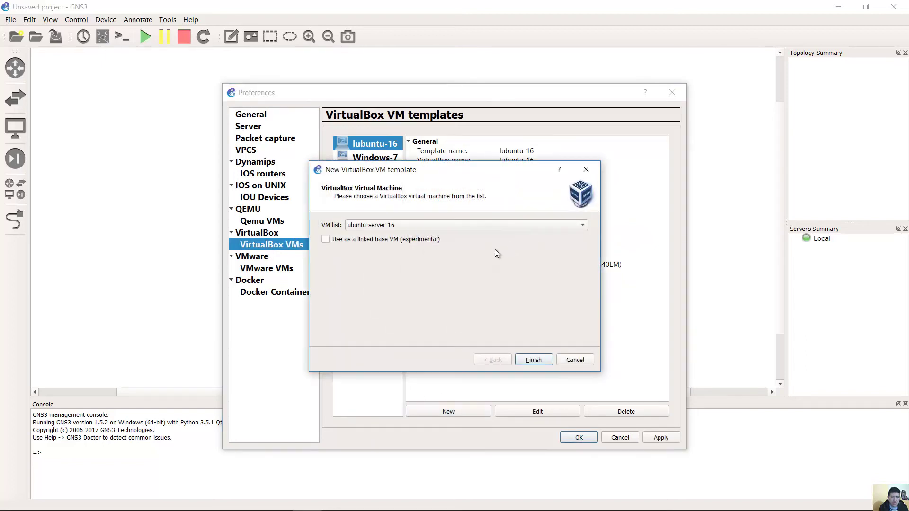
pyautogui.click(529, 226)
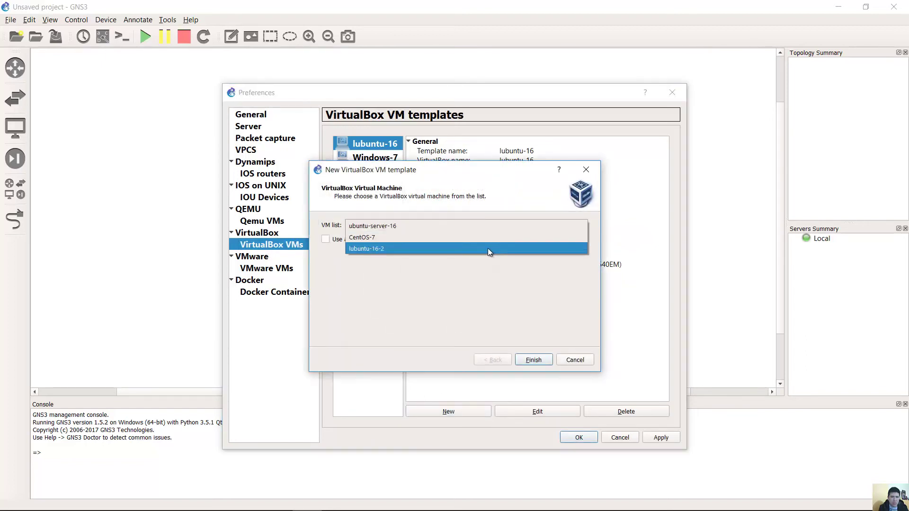
pyautogui.click(488, 248)
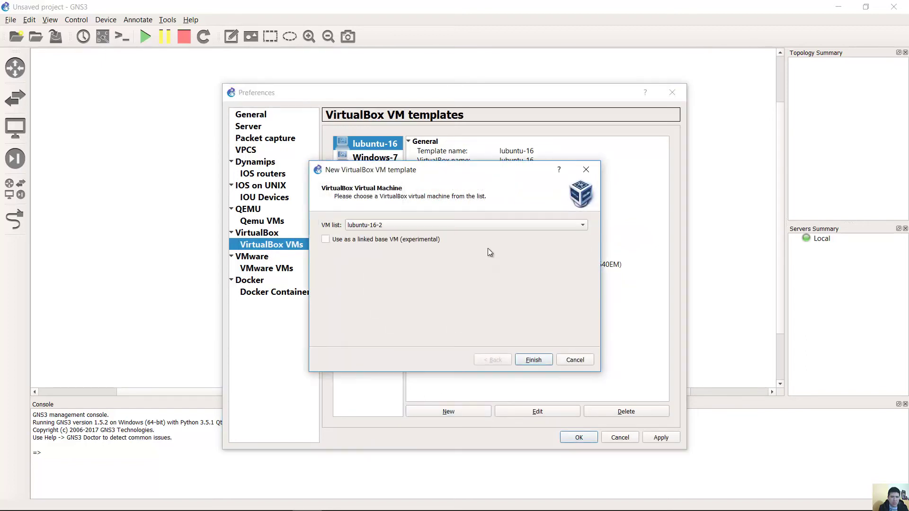
pyautogui.click(533, 360)
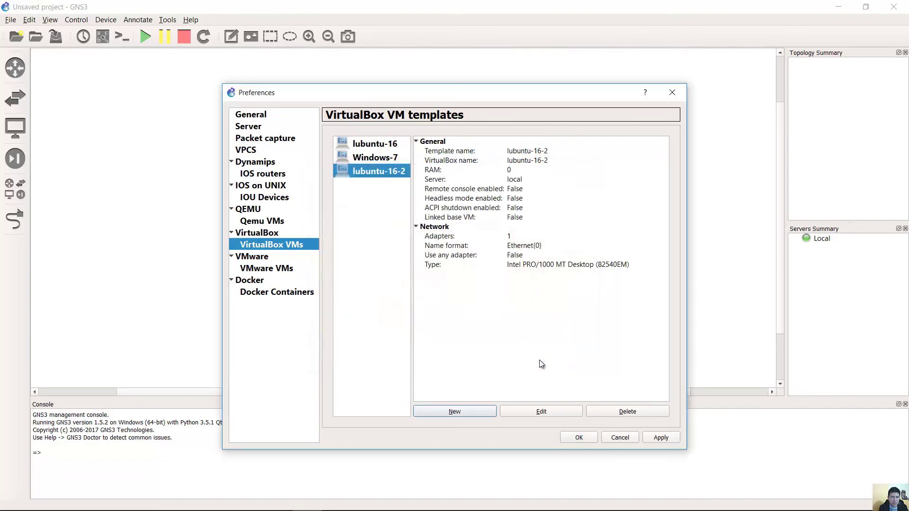
pyautogui.click(652, 438)
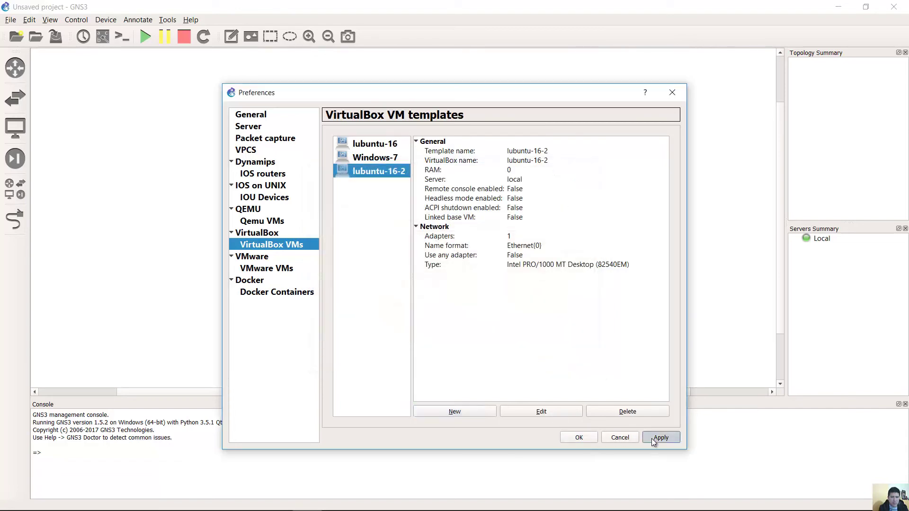
pyautogui.click(579, 437)
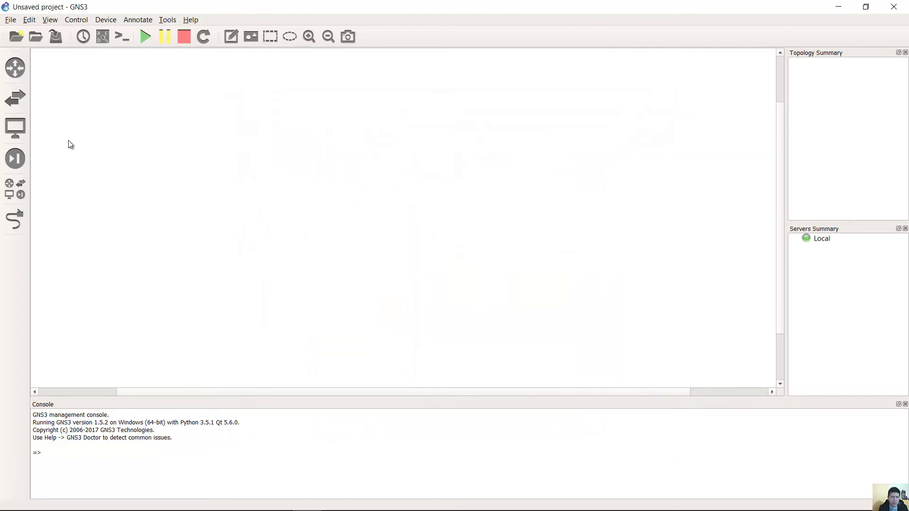
# - Place a lubuntu-16-2 end device on the workspace, in the upper middle of the canvas
pyautogui.click(26, 132)
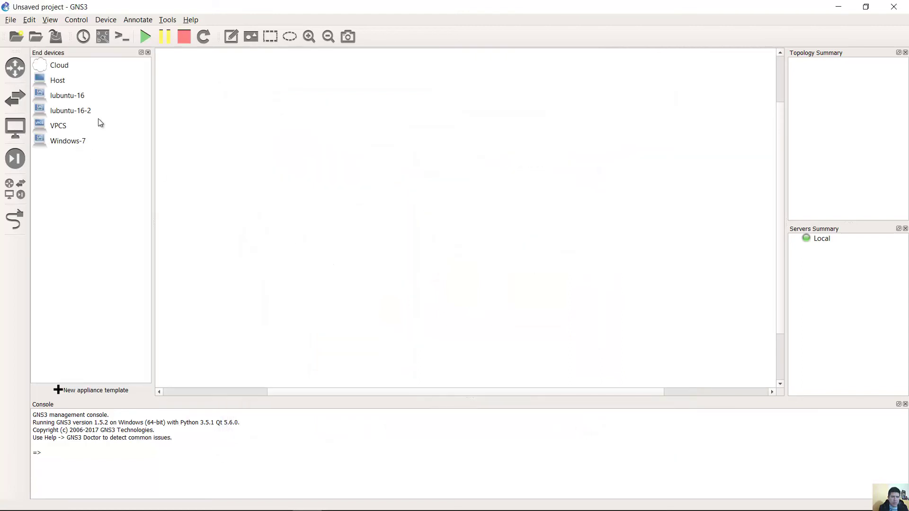
pyautogui.click(84, 114)
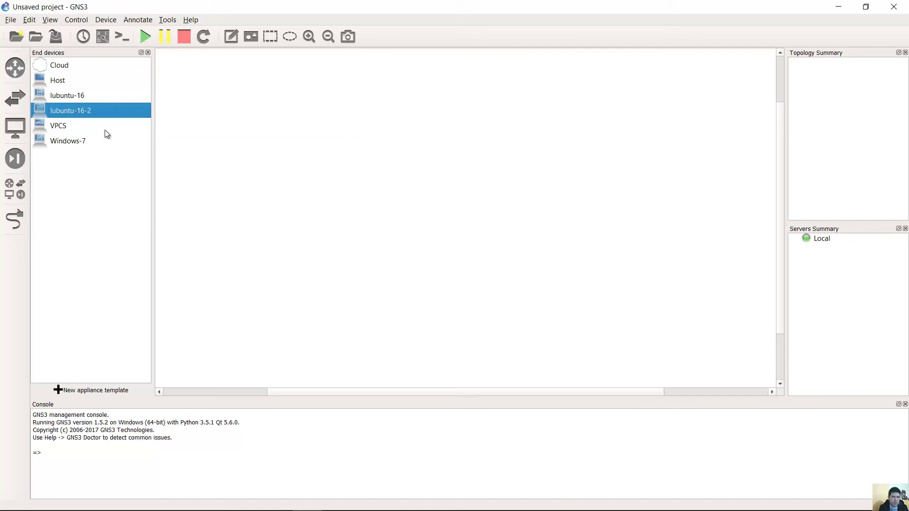
pyautogui.moveTo(73, 112); pyautogui.dragTo(298, 165)
pyautogui.moveTo(419, 199); pyautogui.dragTo(416, 195)
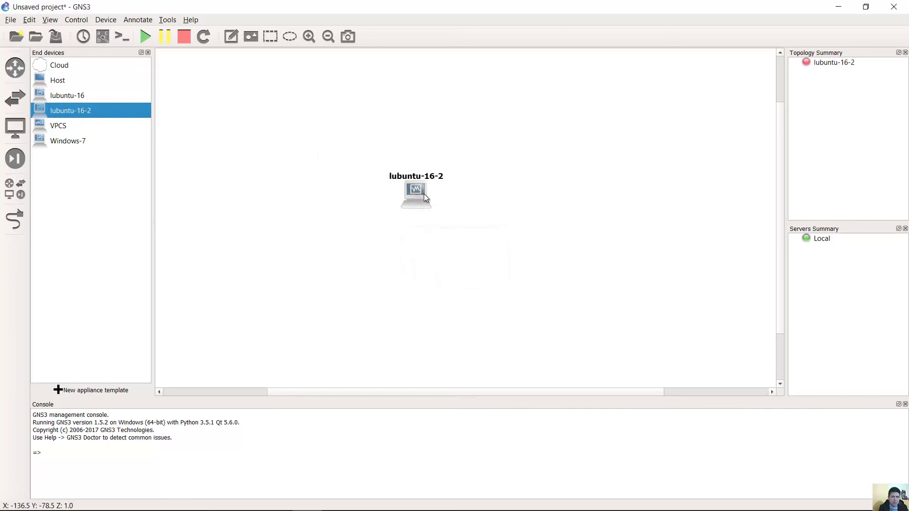
# - Start the lubuntu-16-2 node, move its virtual machine window aside and dismiss the notifications in it
pyautogui.click(145, 37)
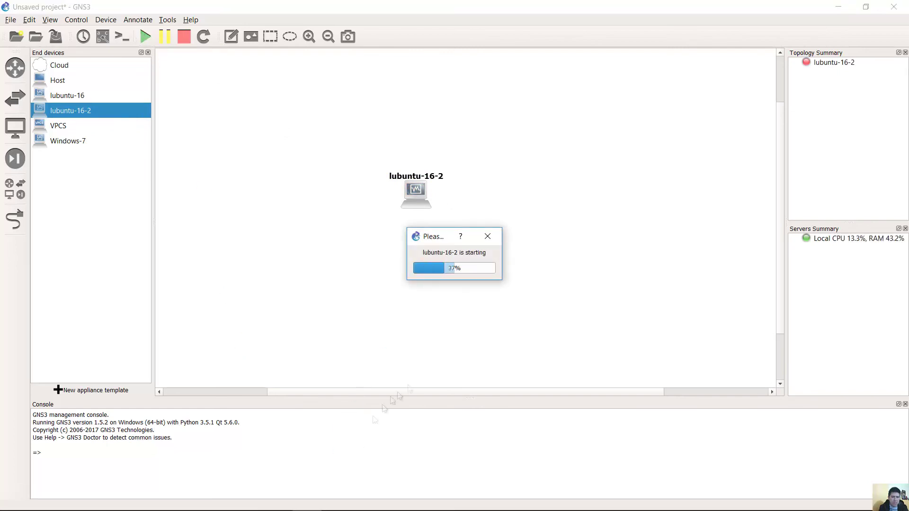
pyautogui.moveTo(460, 126); pyautogui.dragTo(664, 67)
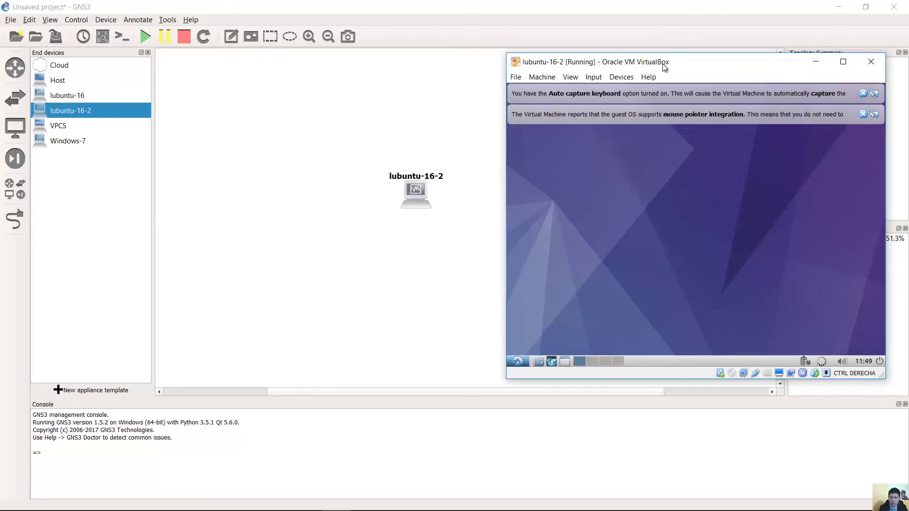
pyautogui.click(862, 94)
pyautogui.click(863, 93)
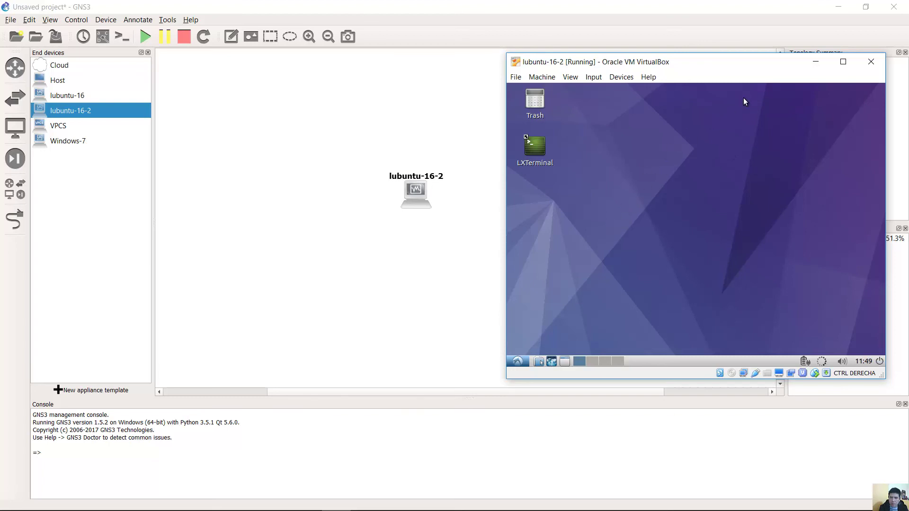
# - Close the running lubuntu-16-2 virtual machine window
pyautogui.click(872, 62)
pyautogui.click(711, 203)
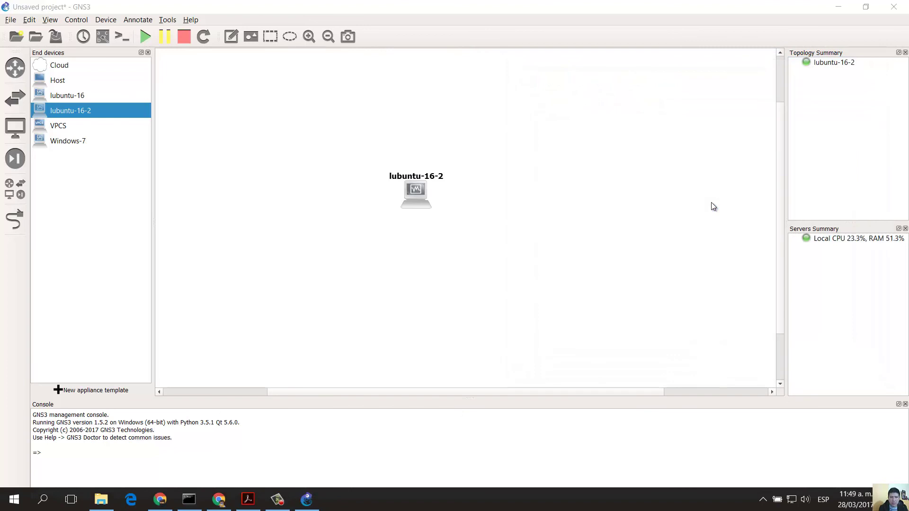